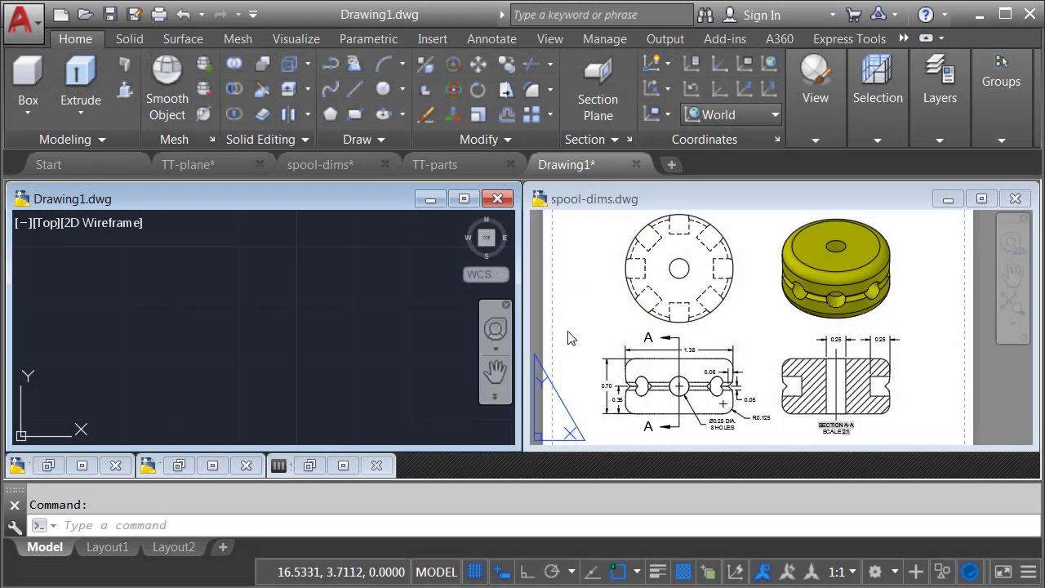
Step: Examine the front view's dimensions in the spool-dims drawing, and check which workspace is active in Drawing1
left_click(581, 331)
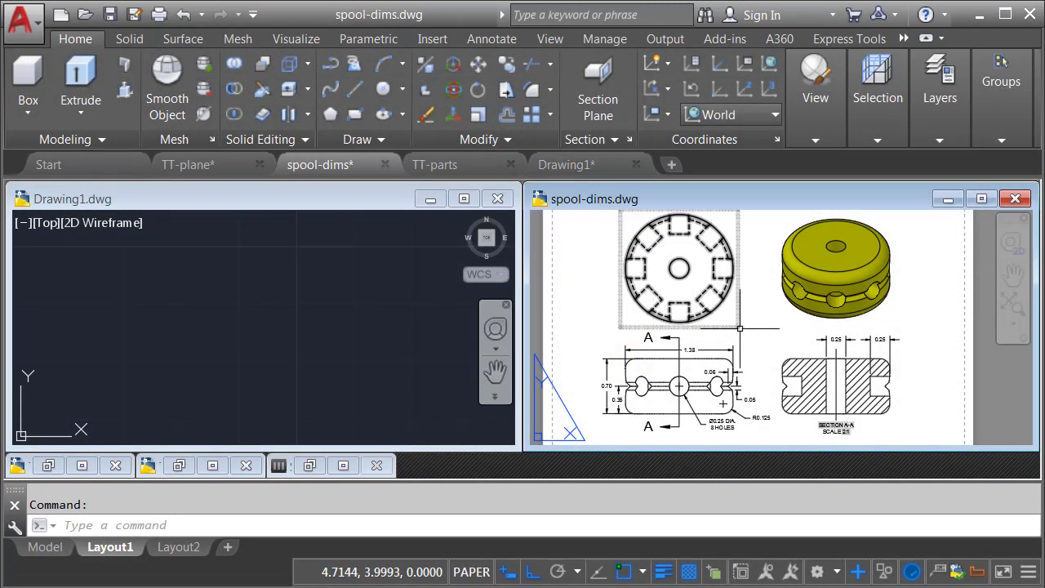
scroll(758, 369, "up", 3)
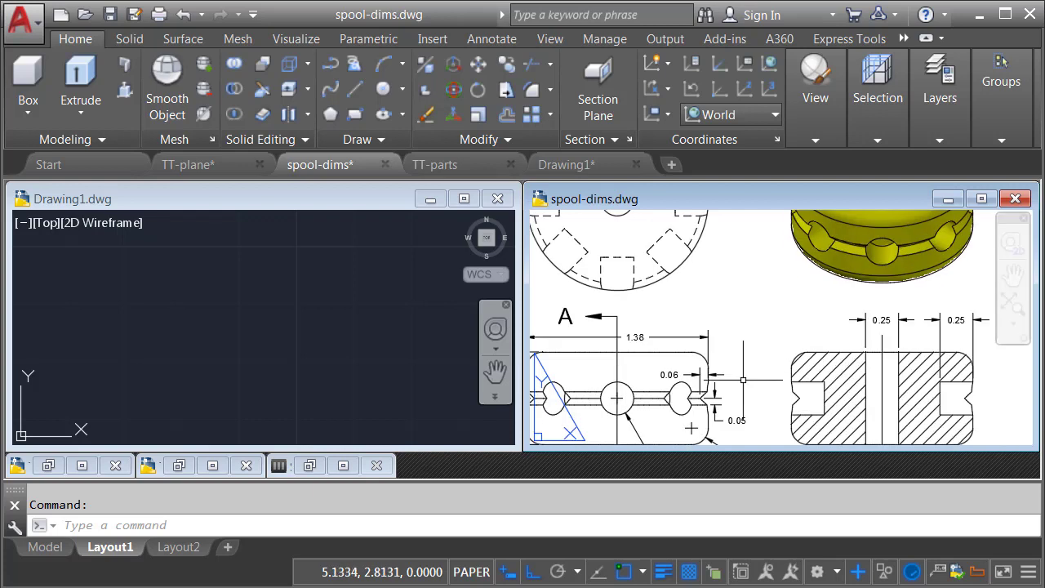
middle_click_drag(666, 410, 753, 367)
scroll(721, 363, "up", 1)
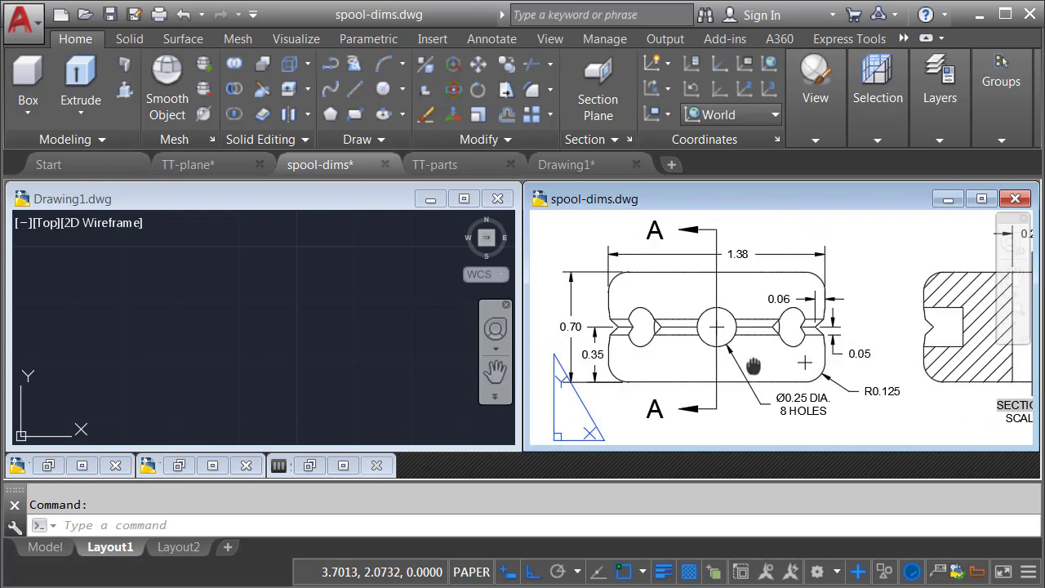
left_click(281, 350)
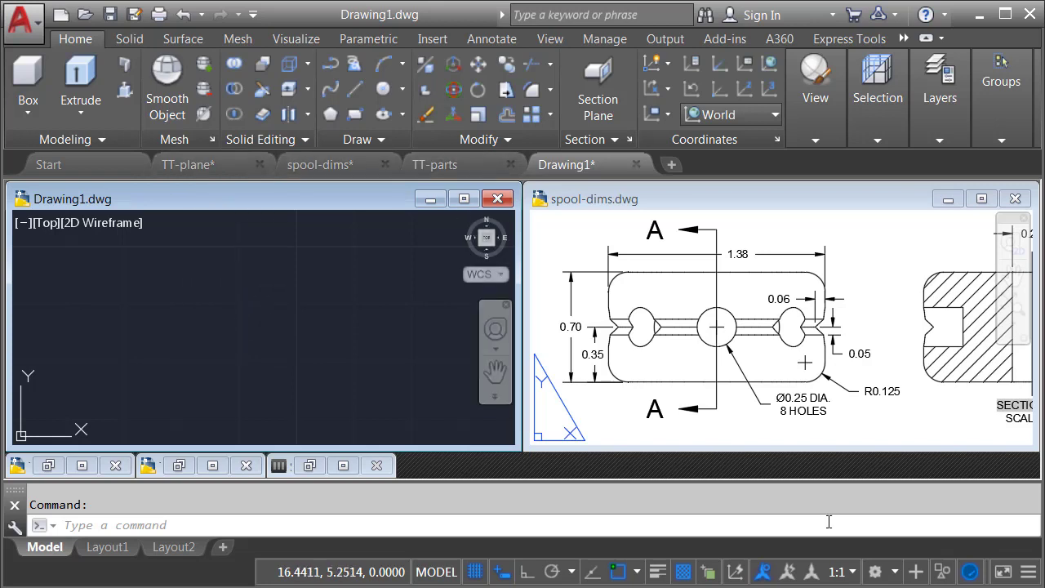
left_click(893, 575)
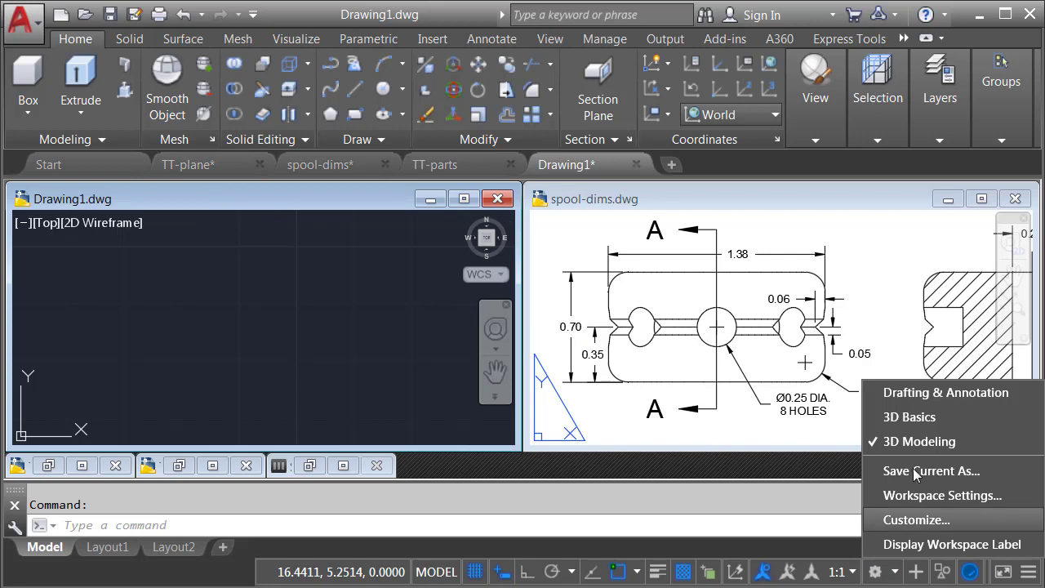
left_click(430, 358)
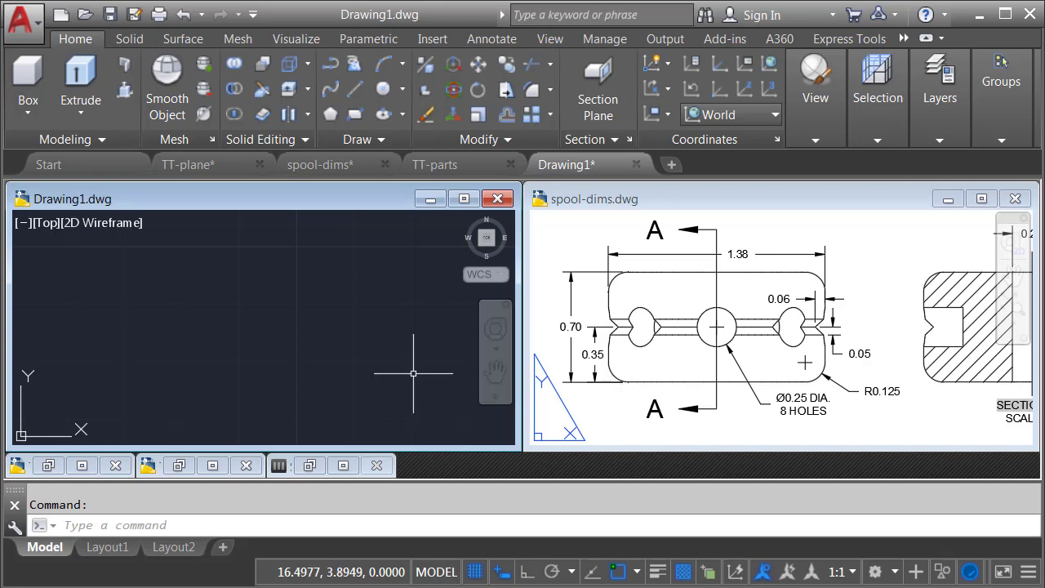
Step: Model a solid cylinder with a diameter of 1.38 and a height of 0.35 in Drawing1, seen from a tilted 3D view
left_click(111, 249)
left_click(27, 111)
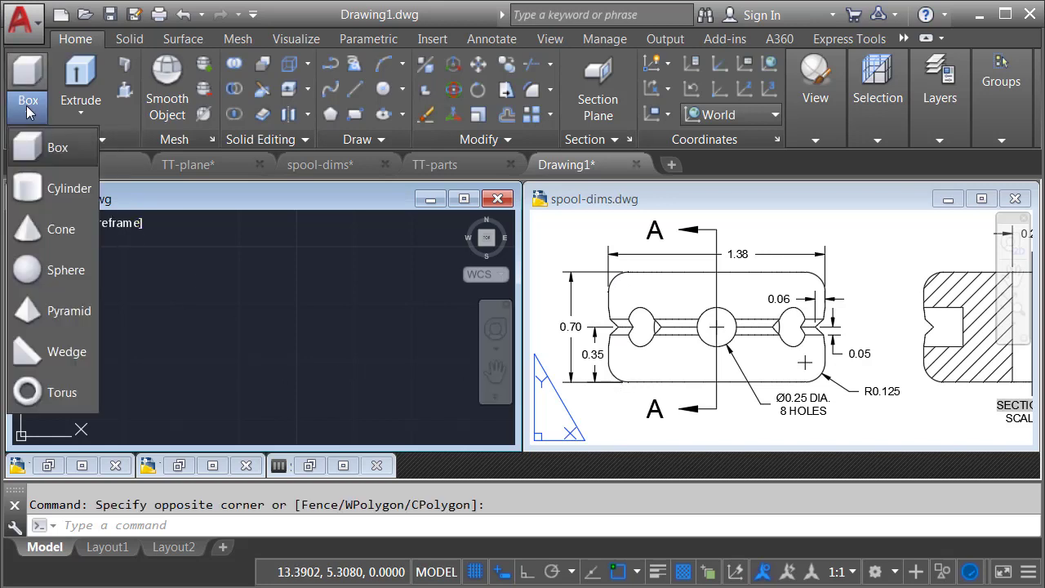
left_click(27, 190)
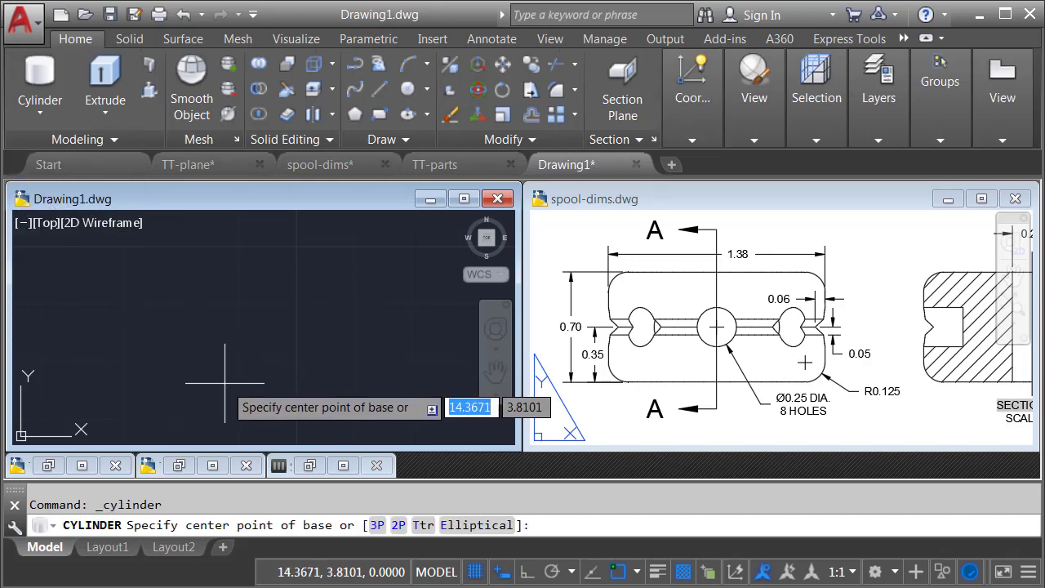
middle_click_drag(222, 374, 233, 320, "shift")
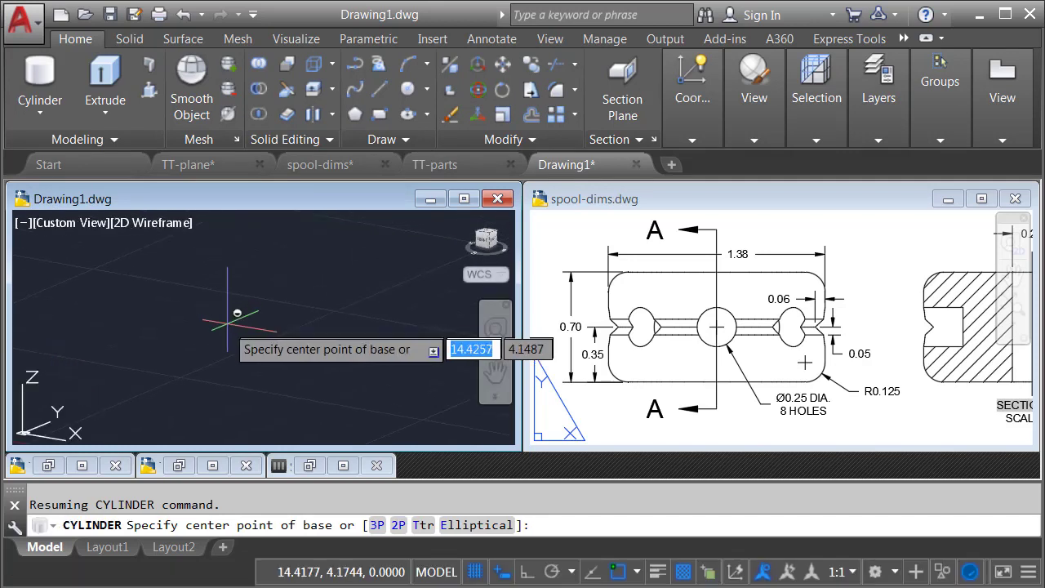
left_click(213, 365)
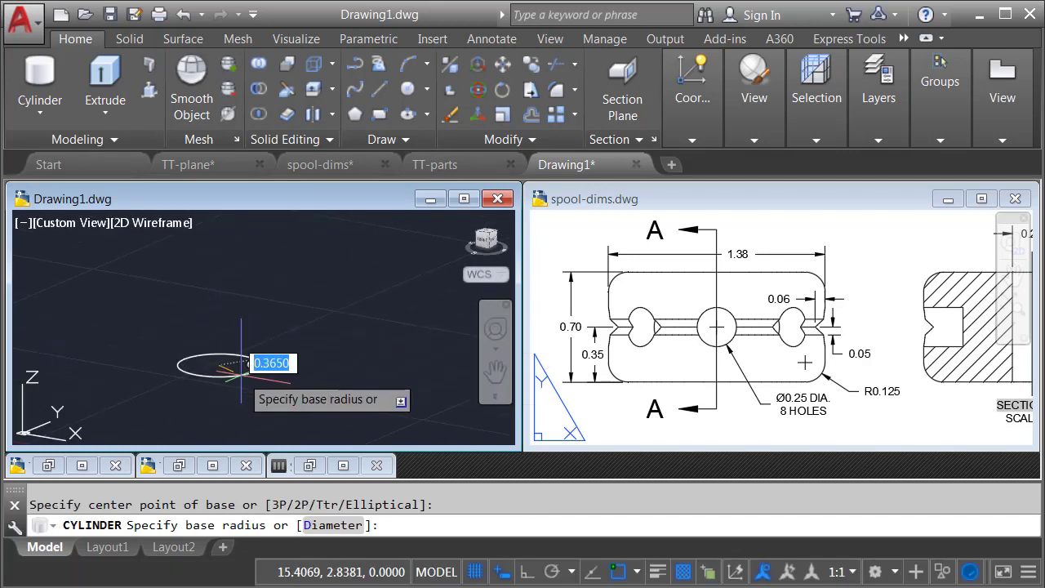
left_click(330, 525)
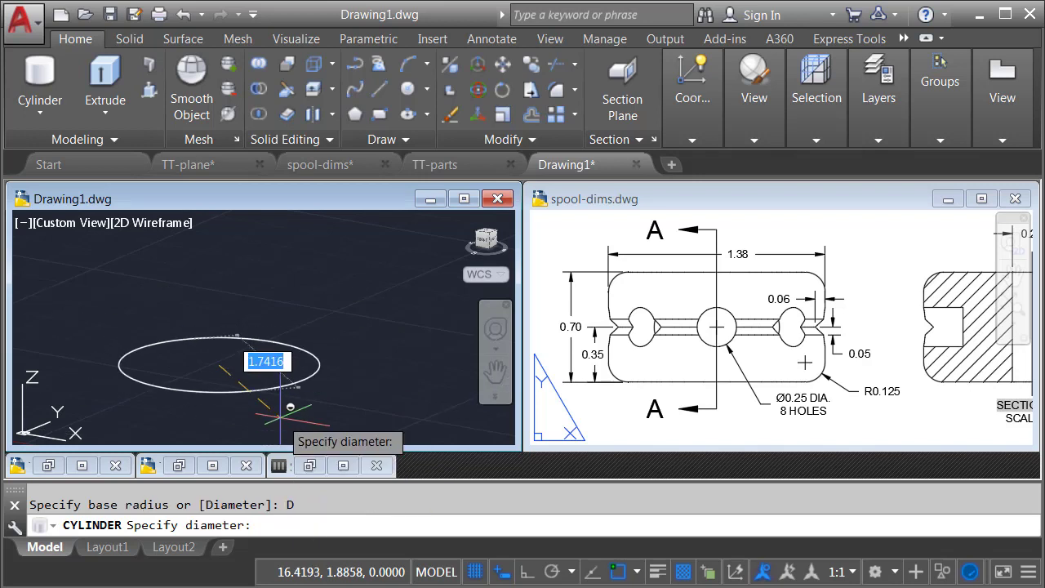
type("1")
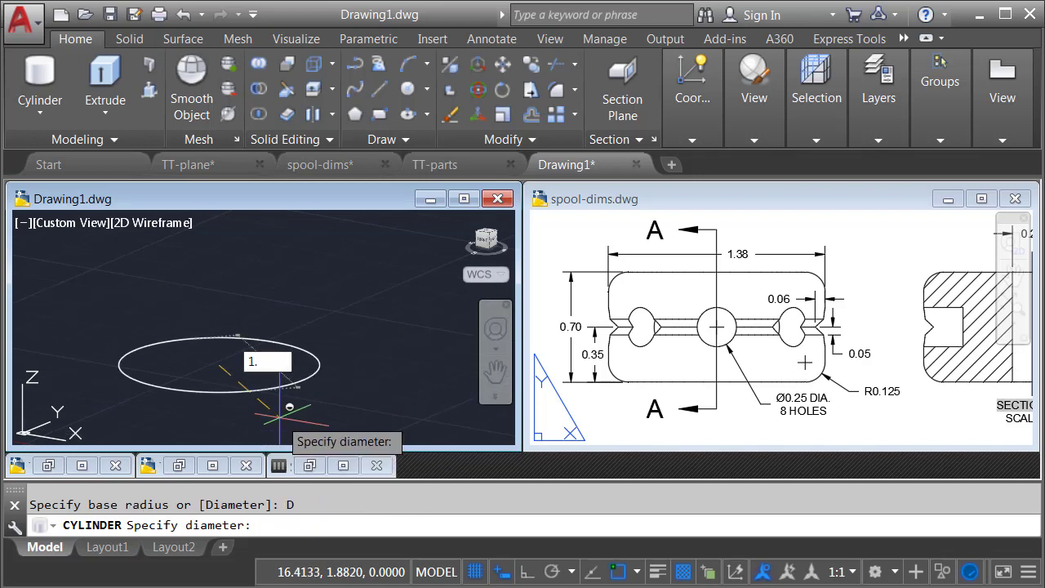
type(".38")
key("Return")
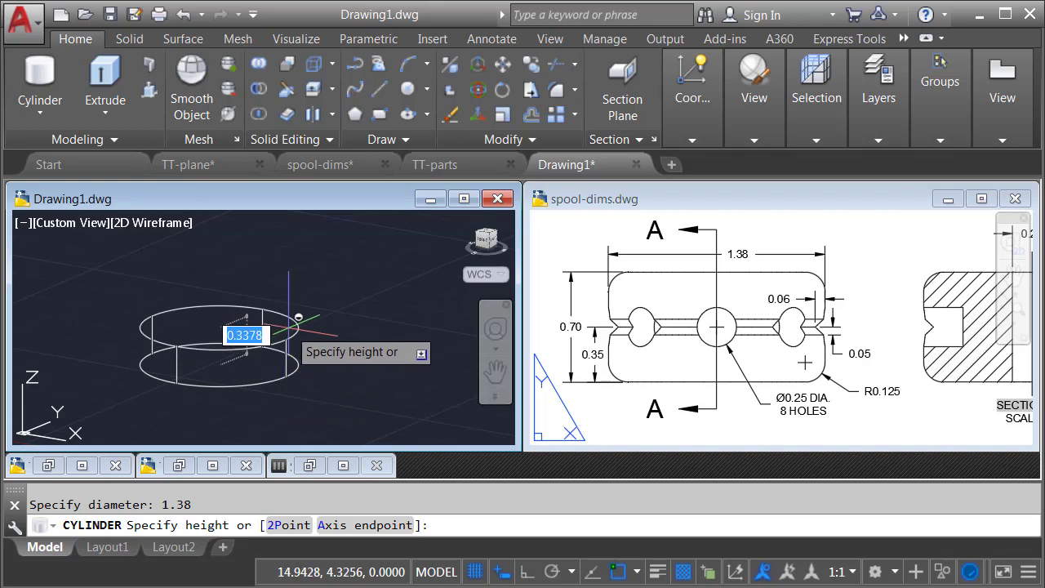
type(".")
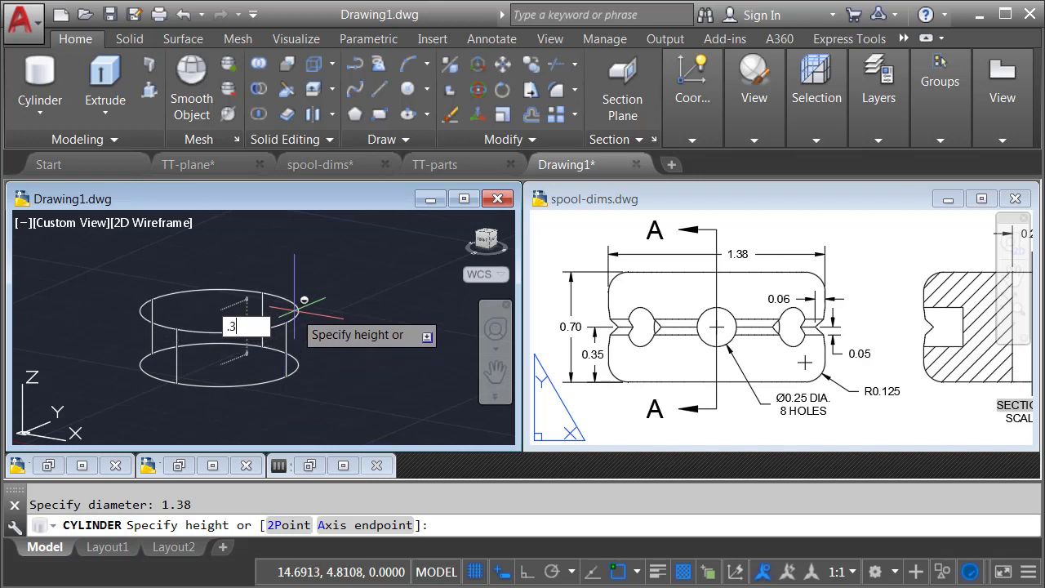
type("35")
key("Return")
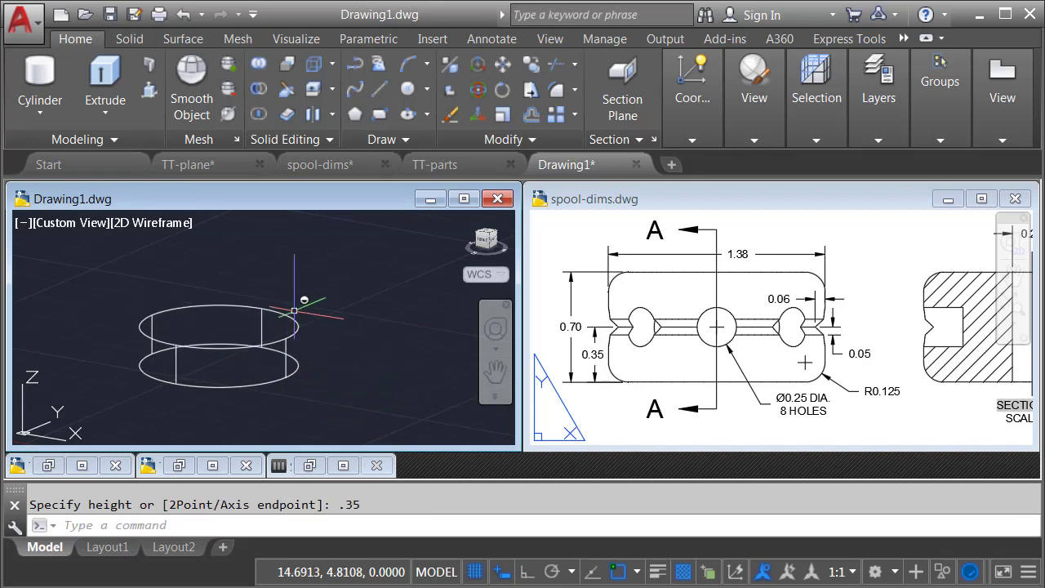
Step: Add a second cylinder centred on the disc's base, with a diameter of 0.25 as in section A-A and a height of about 0.69
scroll(196, 338, "up", 3)
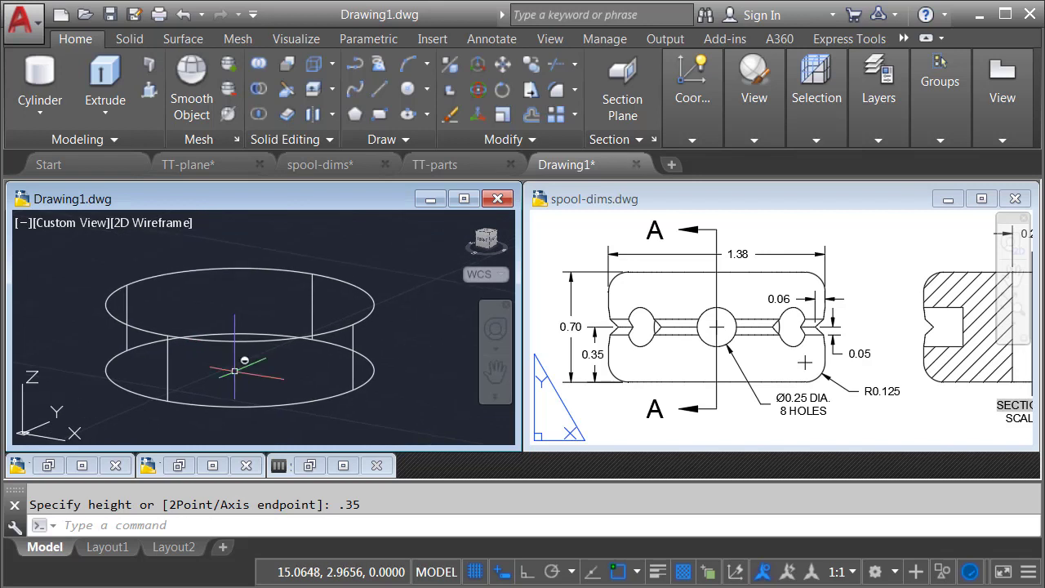
left_click(765, 371)
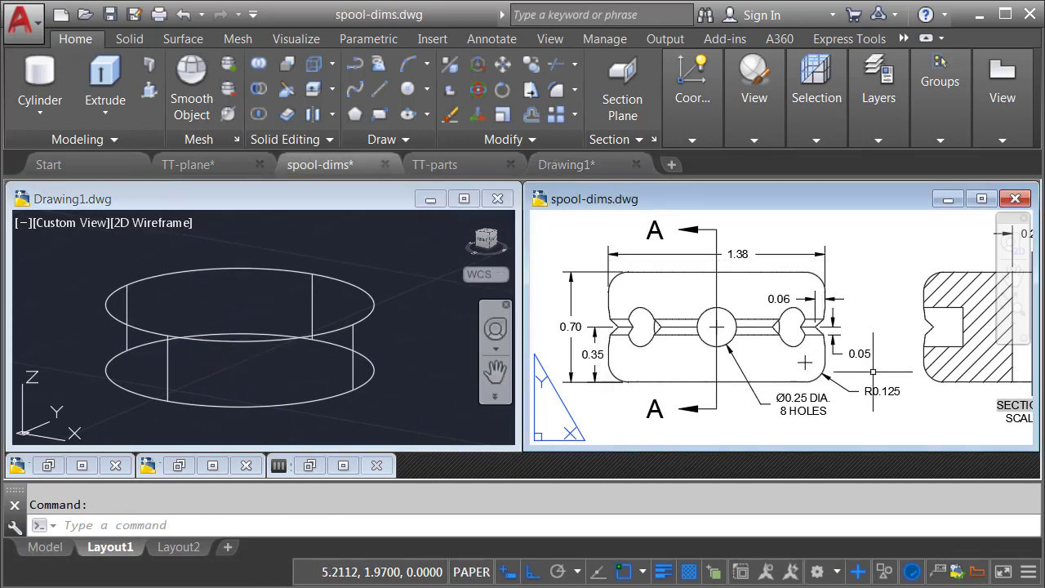
middle_click_drag(894, 372, 681, 373)
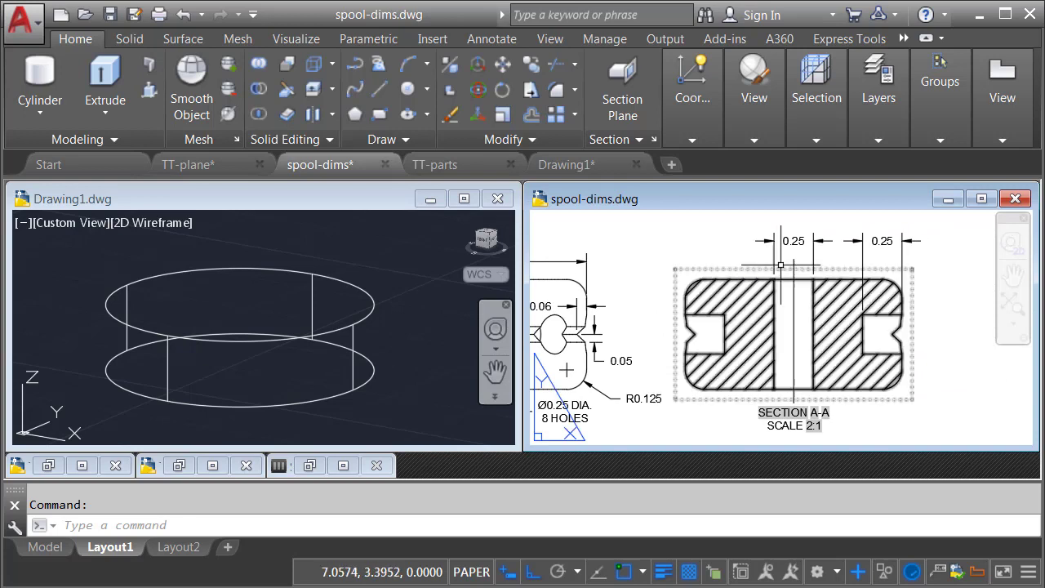
left_click(358, 259)
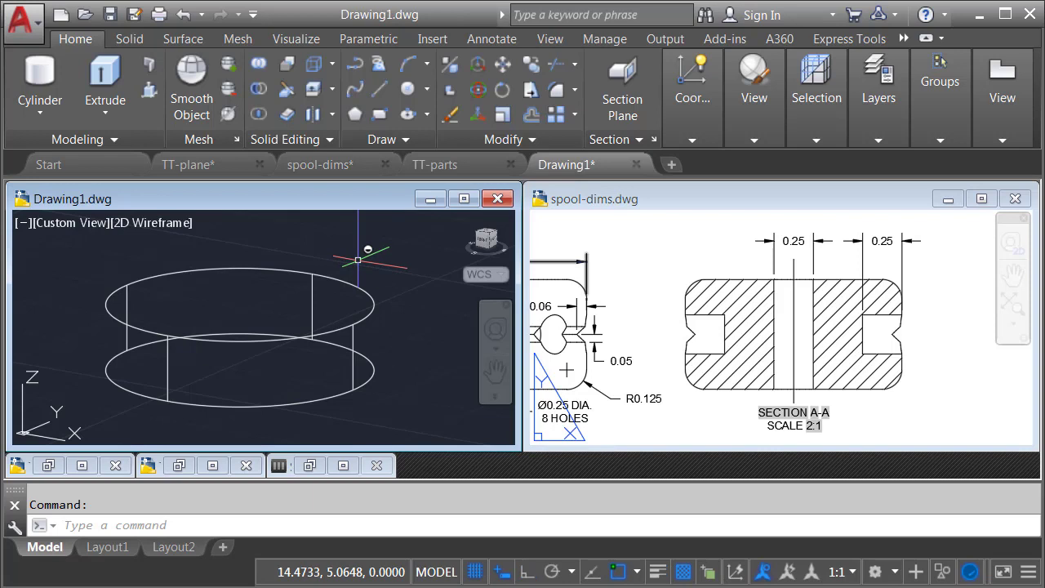
key("Return")
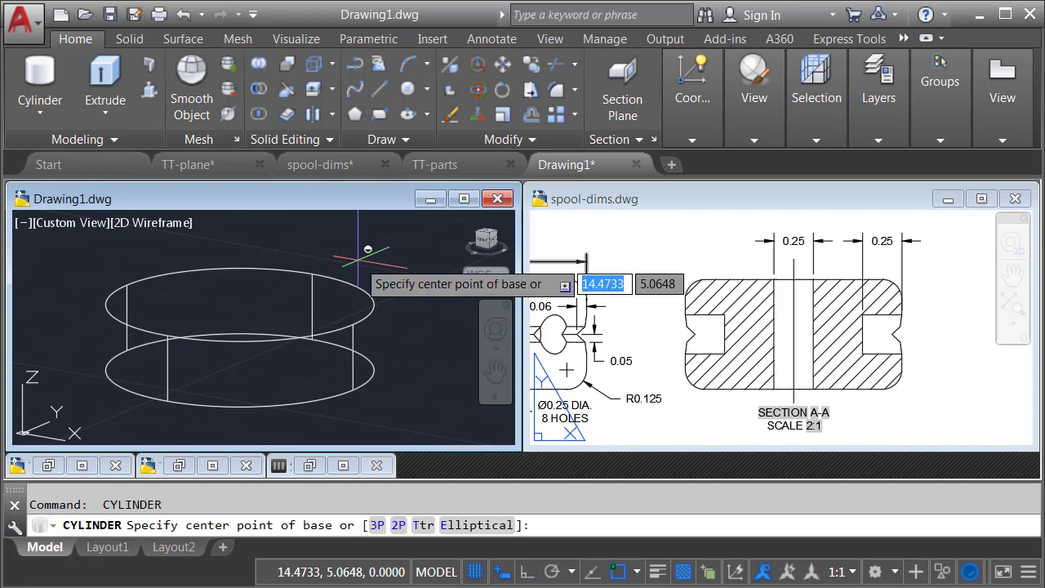
left_click(240, 369)
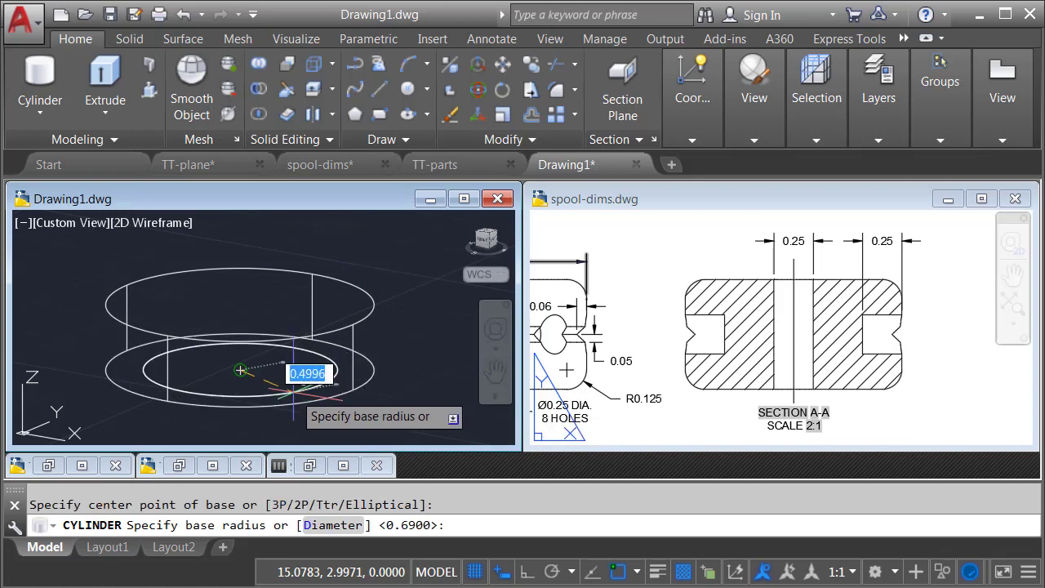
left_click(316, 523)
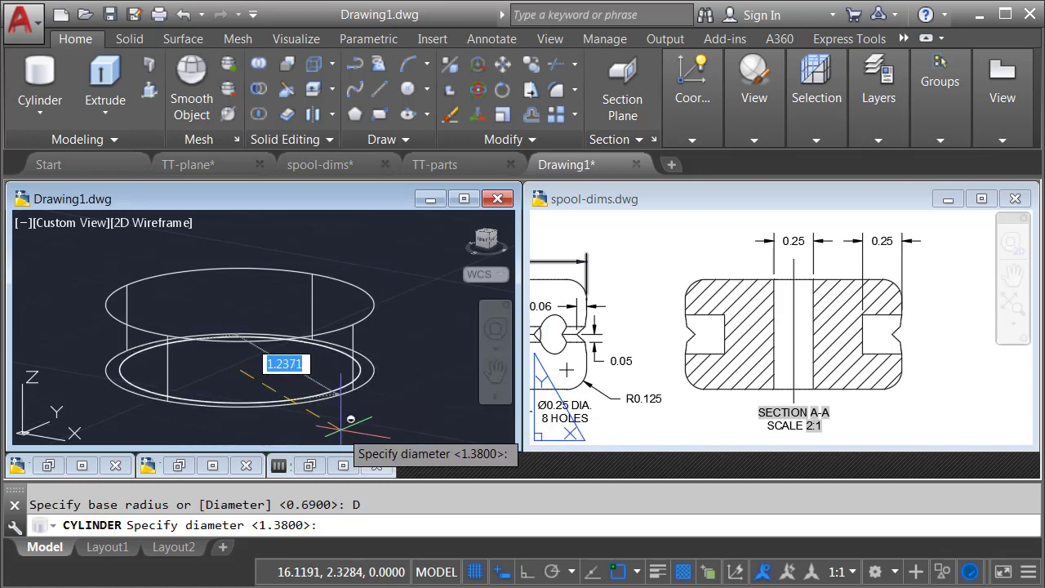
type(".25")
key("Return")
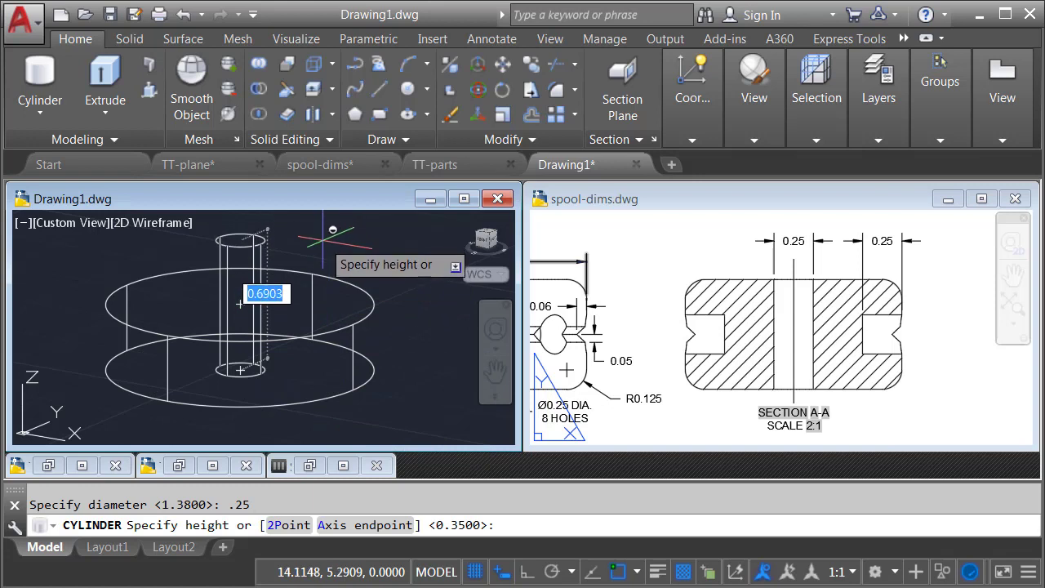
left_click(240, 303)
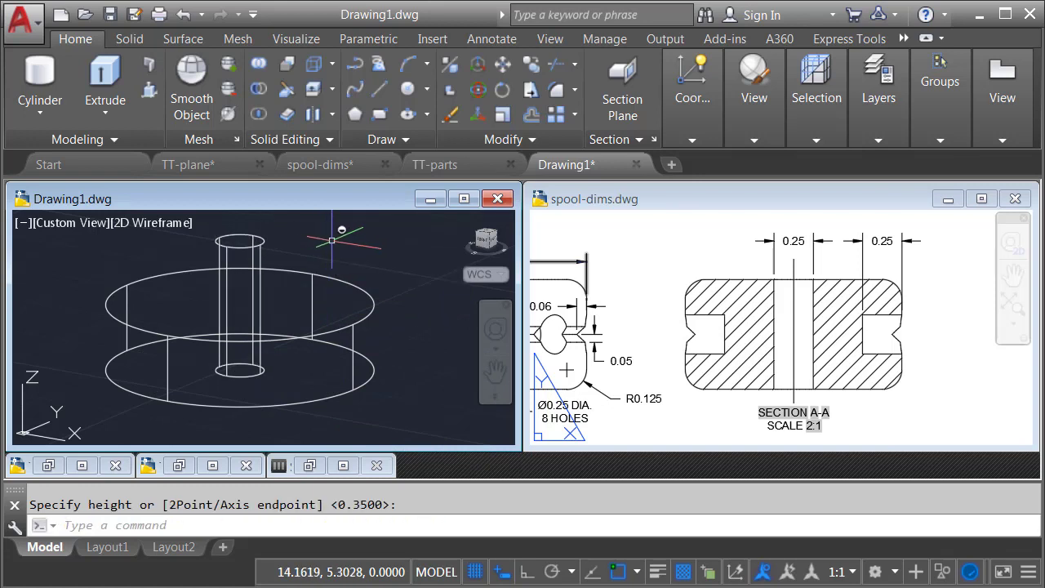
Step: Display the two cylinders in the Conceptual visual style
left_click(146, 222)
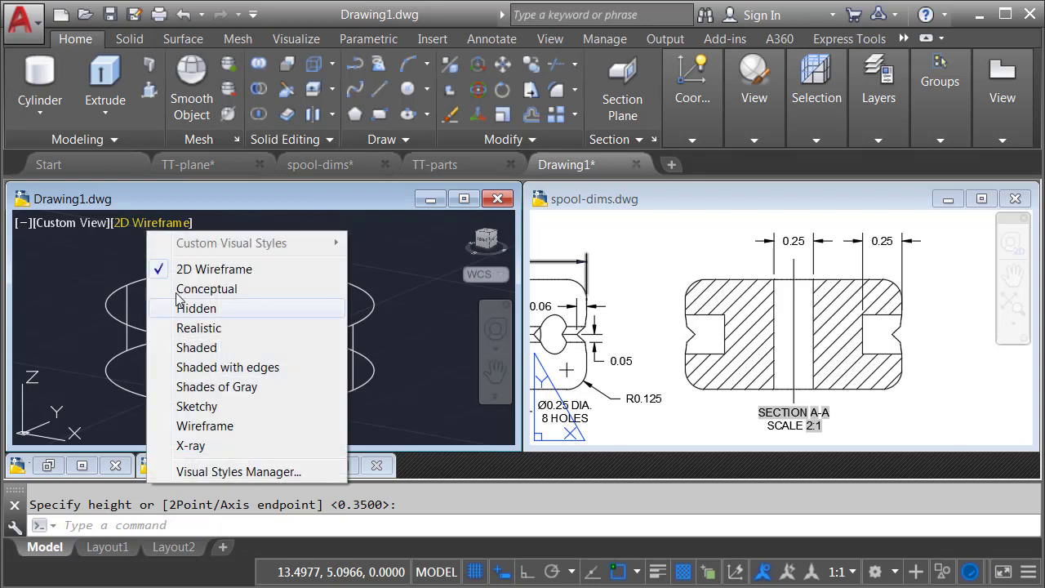
left_click(206, 288)
mouse_move(385, 350)
middle_mouse_down("shift")
mouse_move(409, 351)
mouse_move(385, 367)
mouse_move(390, 354)
middle_mouse_up("shift")
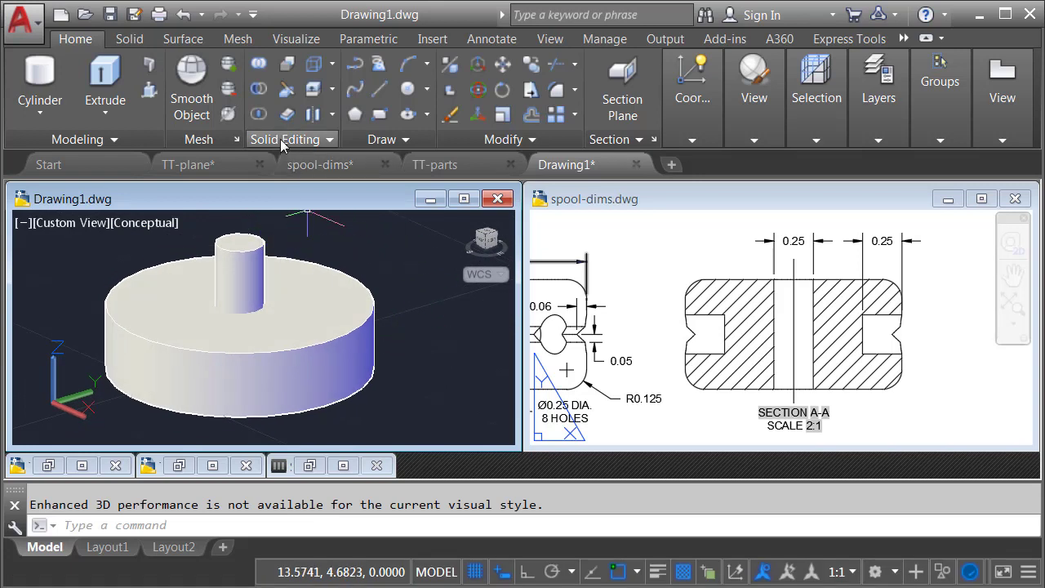
Step: Subtract the narrow cylinder from the disc to cut the centre hole
left_click(258, 89)
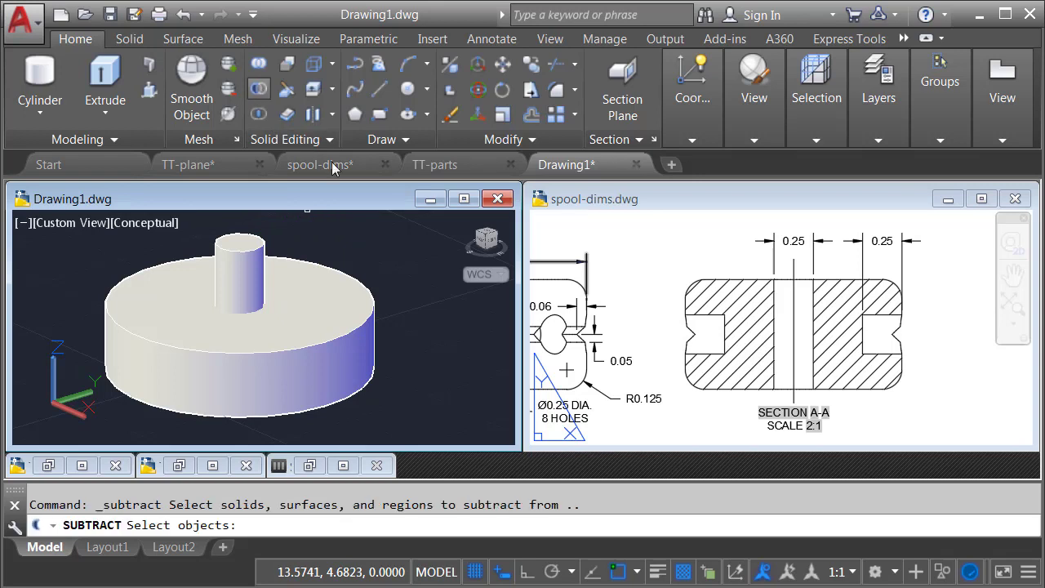
left_click(329, 266)
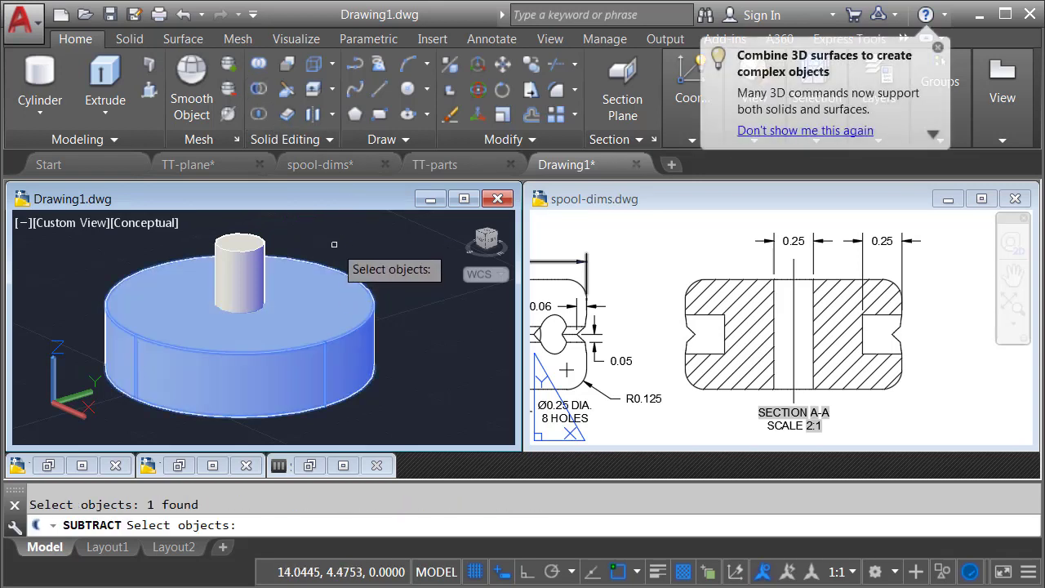
key("Return")
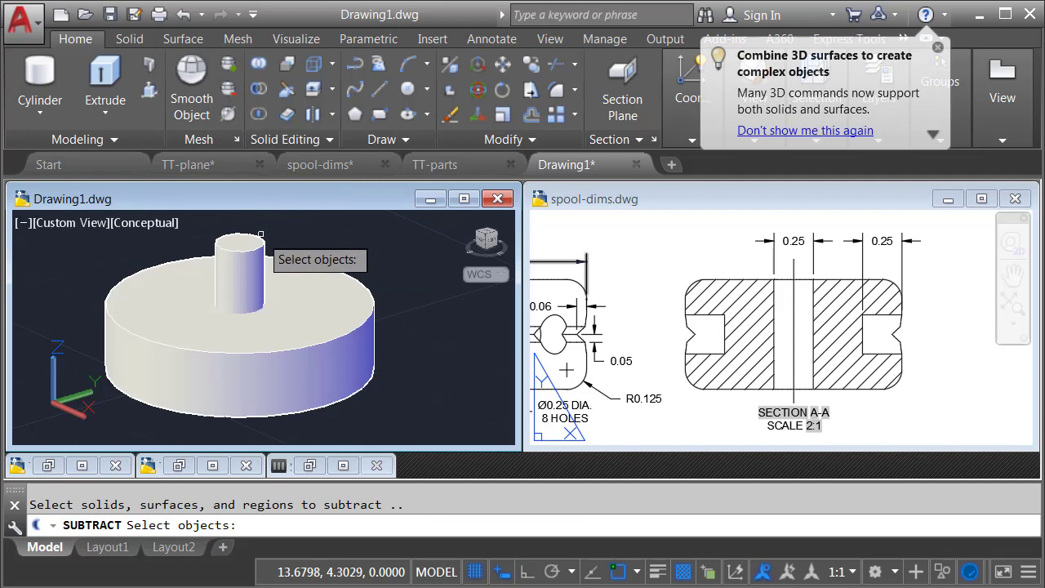
left_click(259, 242)
key("Return")
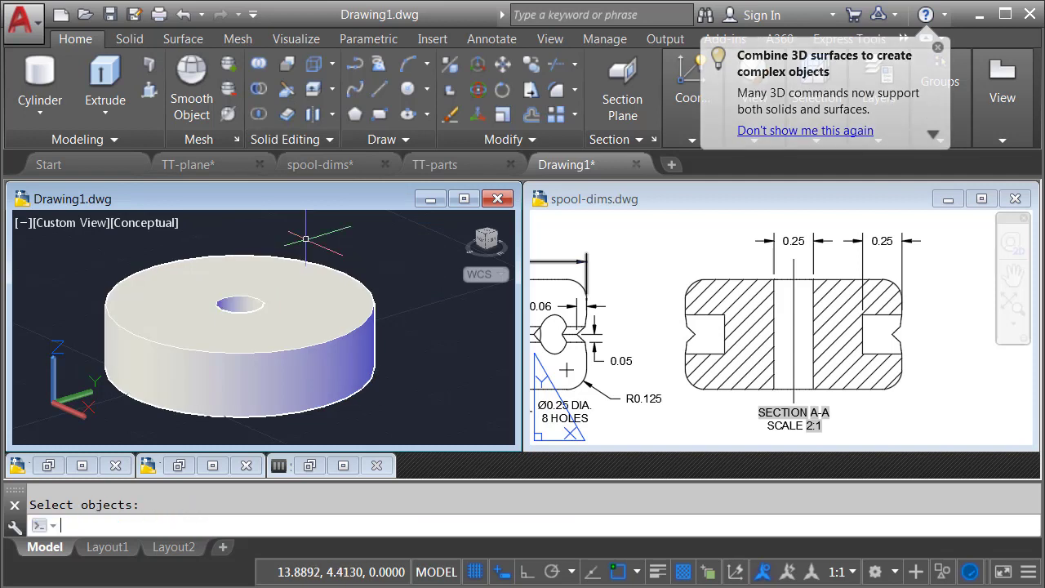
Step: Fillet the disc's lower outer edge with a radius of 0.125, as dimensioned in spool-dims
mouse_move(302, 245)
middle_mouse_down("shift")
mouse_move(272, 276)
mouse_move(285, 352)
mouse_move(288, 270)
middle_mouse_up("shift")
left_click(630, 308)
middle_click_drag(607, 335, 638, 329)
scroll(638, 329, "up", 4)
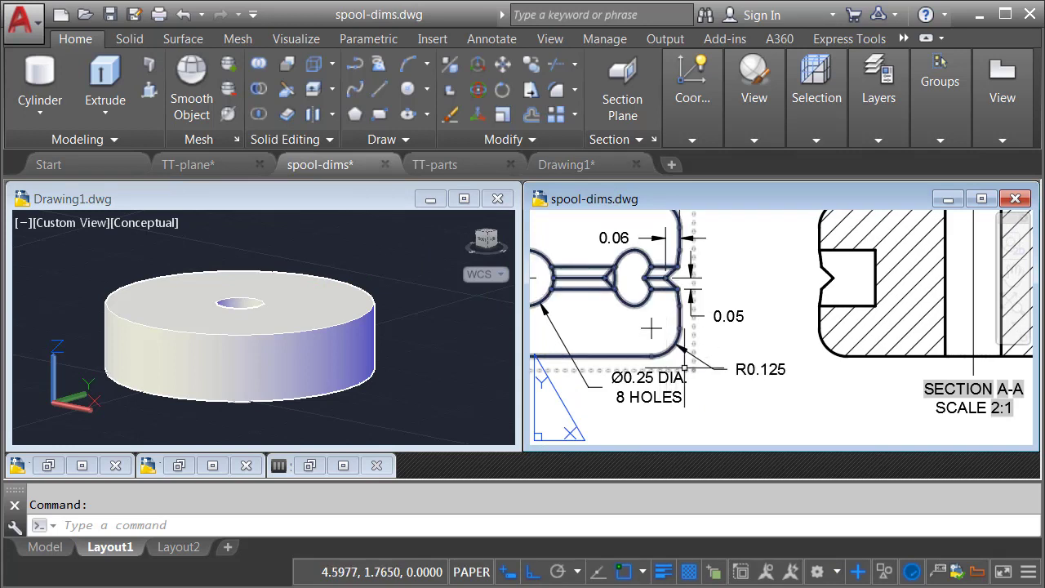
left_click(410, 400)
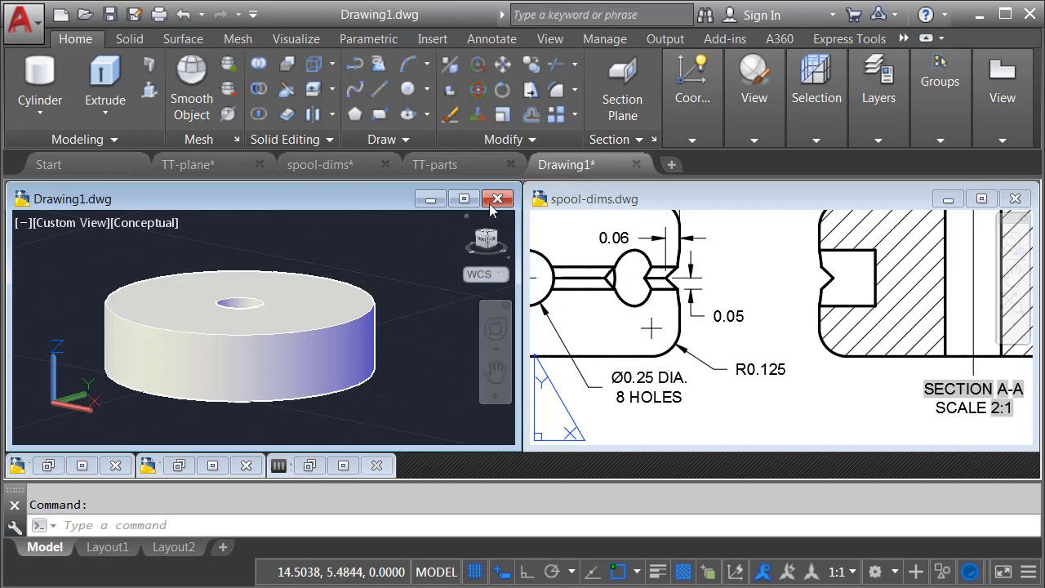
left_click(554, 91)
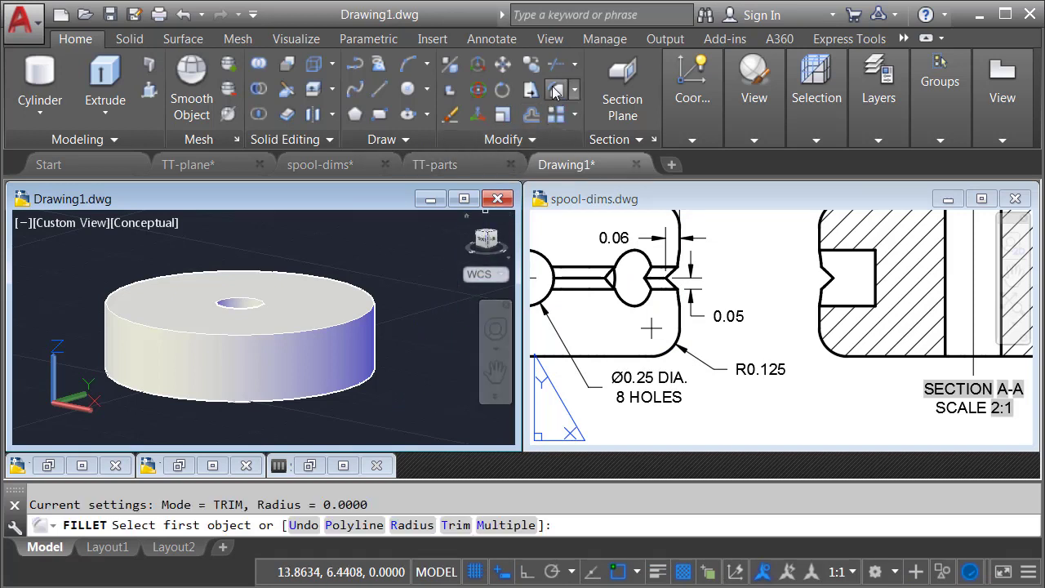
left_click(342, 396)
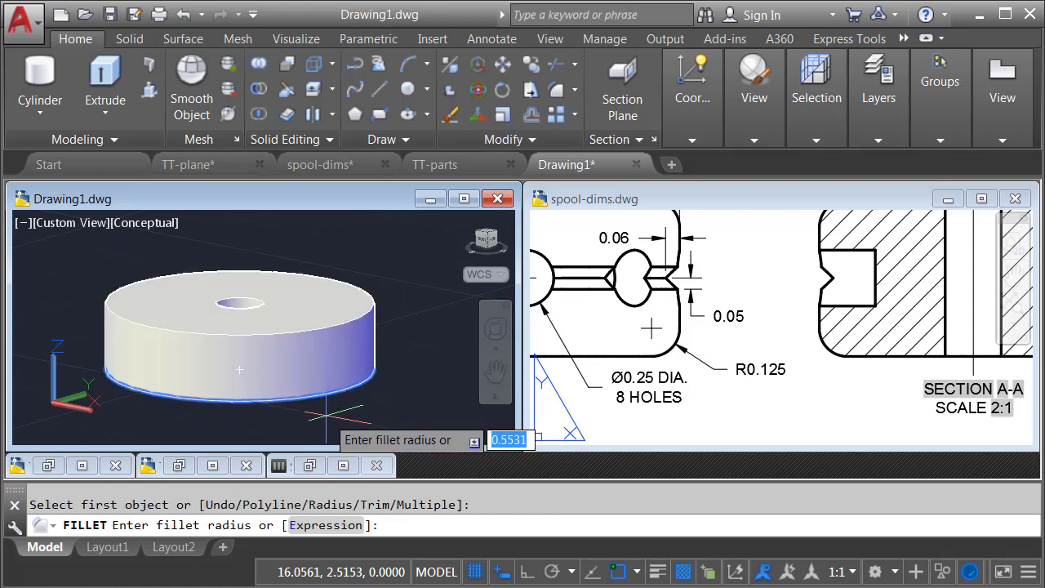
type(".125")
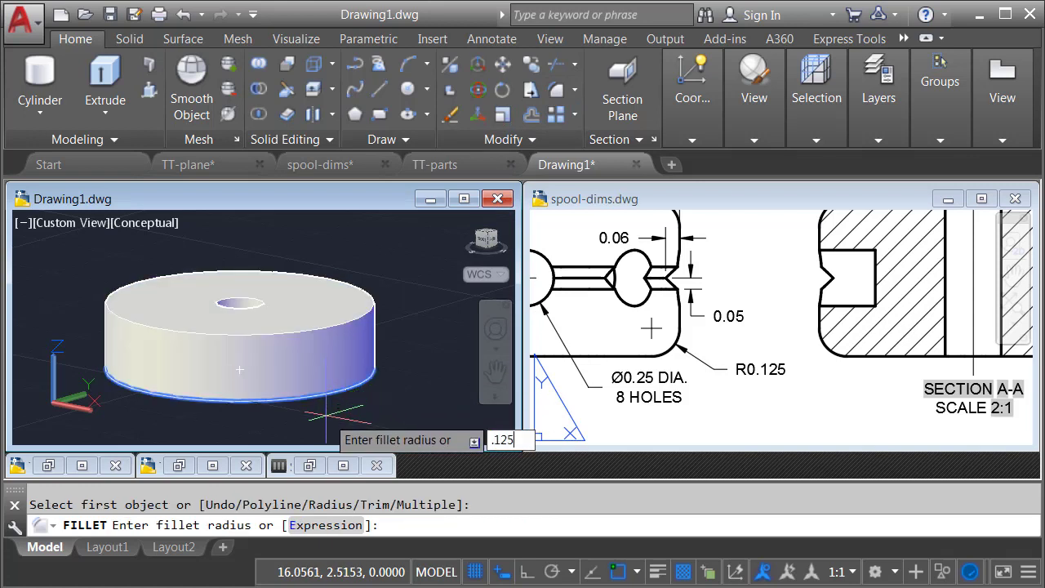
key("Return")
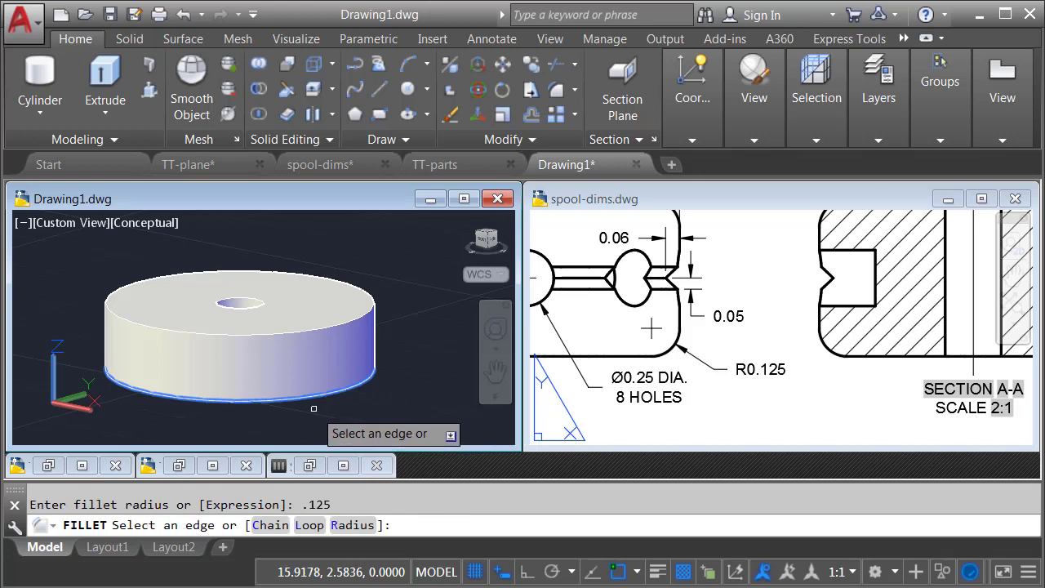
left_click(313, 409)
key("Return")
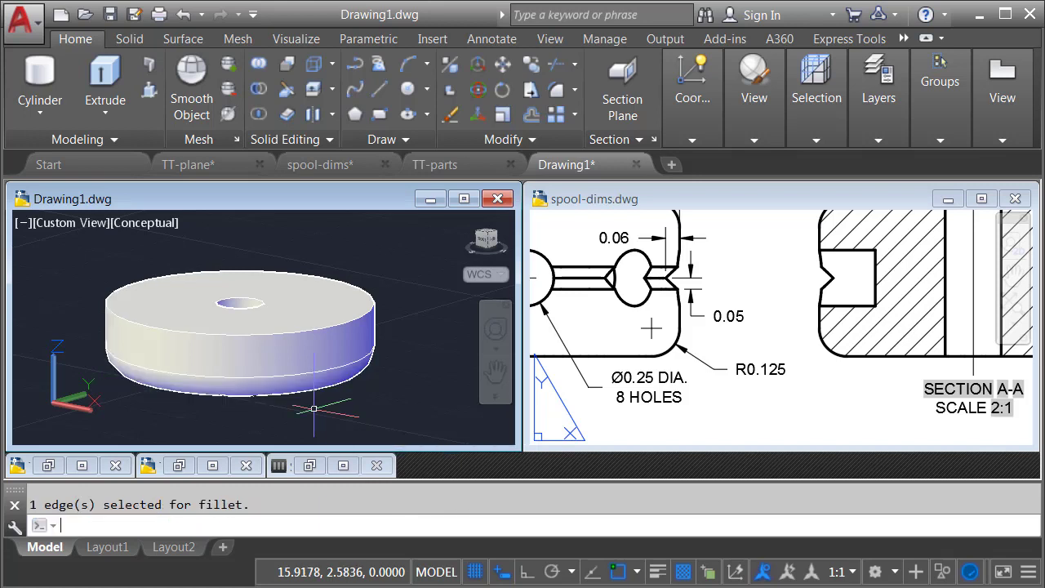
Step: Start a chamfer on the disc's upper outer edge, with the disc's top face as the base surface
left_click(676, 287)
scroll(688, 307, "up", 3)
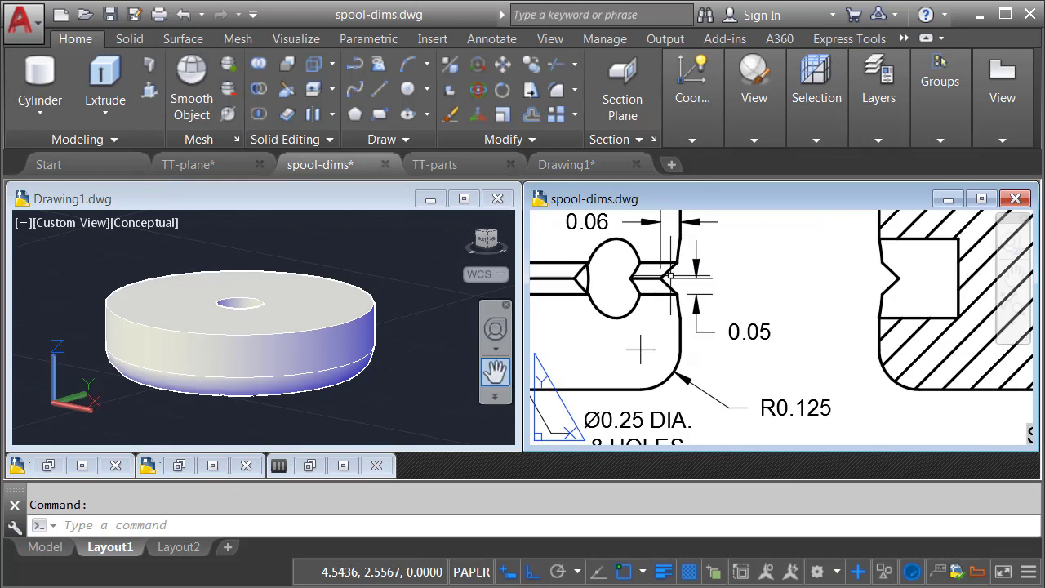
middle_click_drag(689, 310, 700, 325)
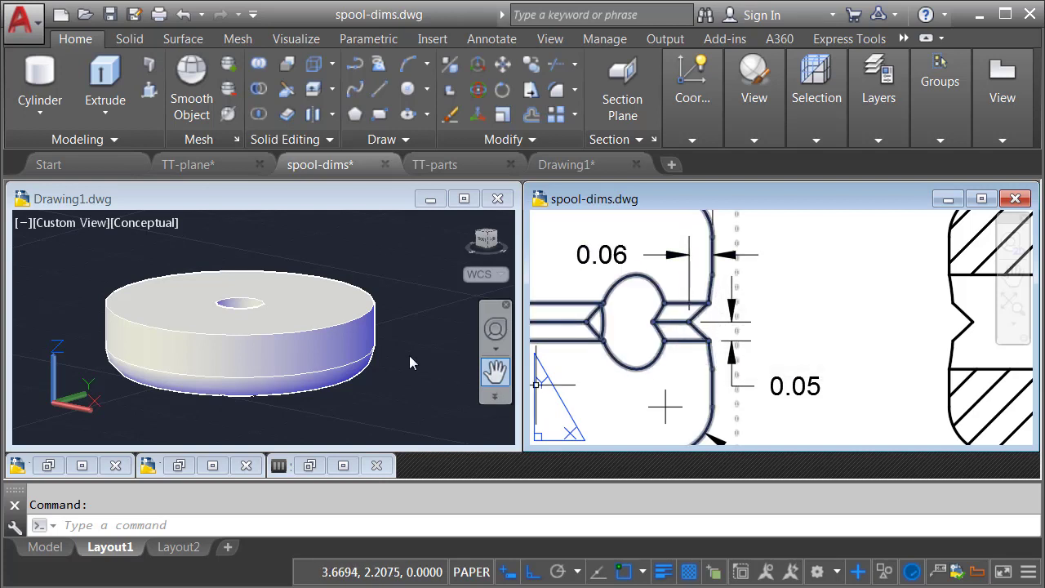
scroll(392, 330, "up", 2)
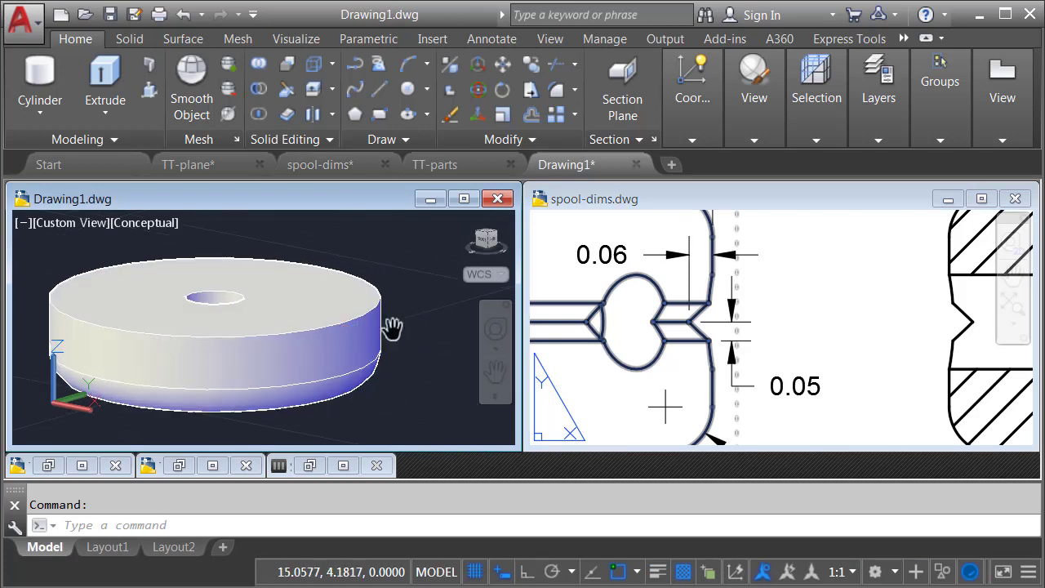
left_click_drag(392, 329, 383, 334)
key("Escape")
left_click(576, 94)
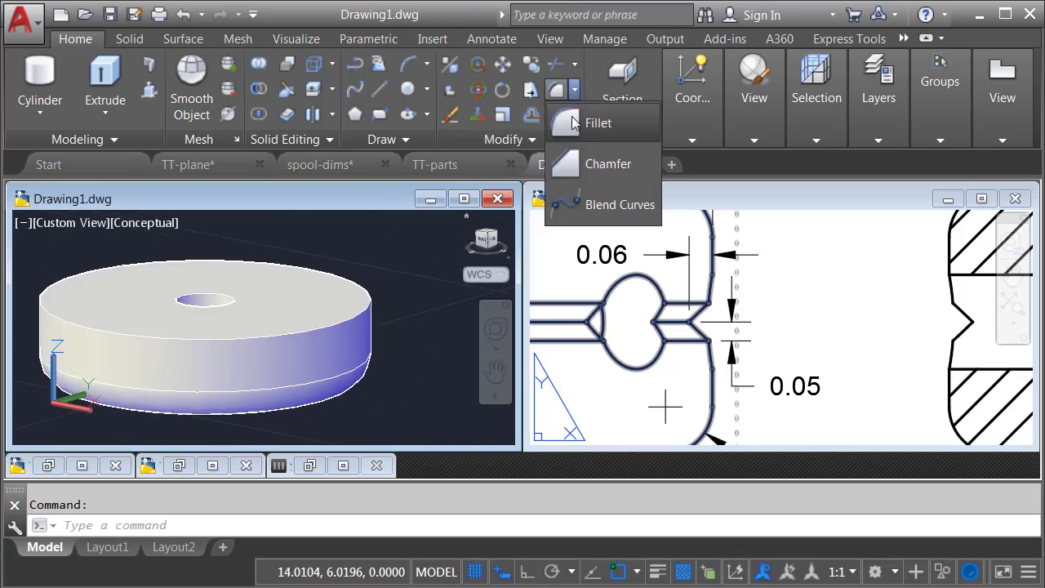
left_click(569, 166)
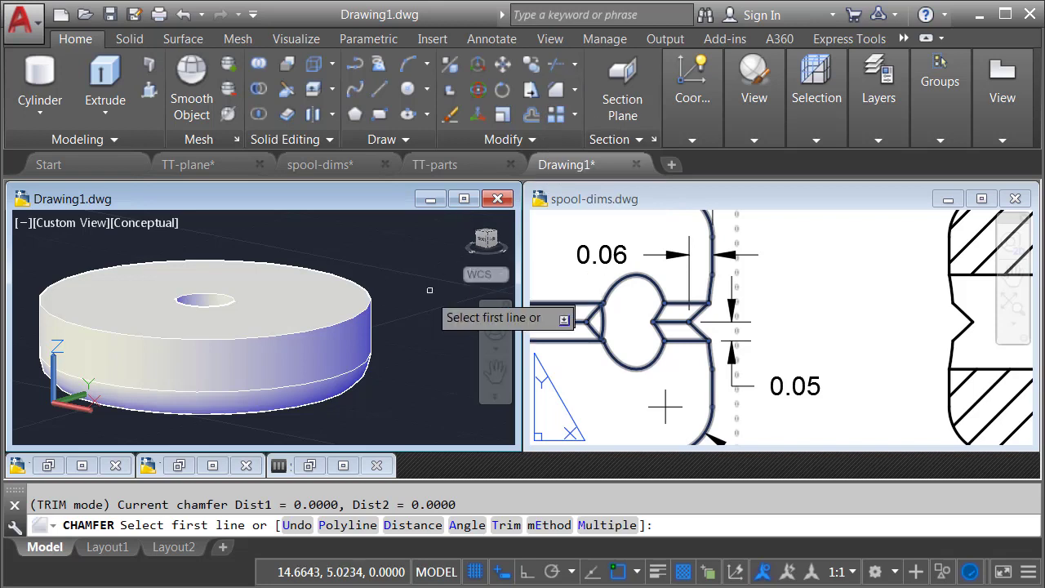
left_click(332, 325)
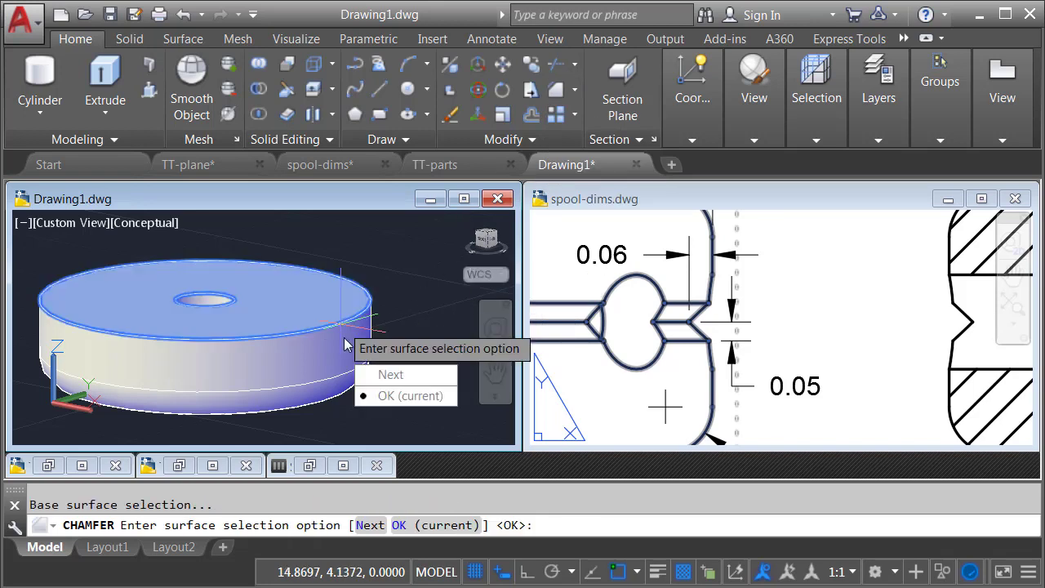
left_click(389, 375)
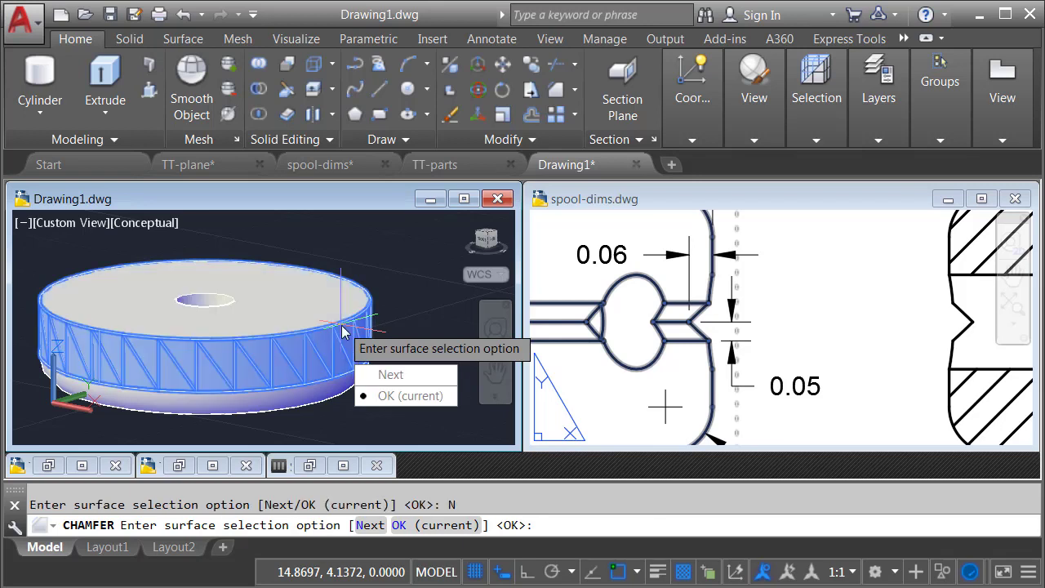
left_click(389, 375)
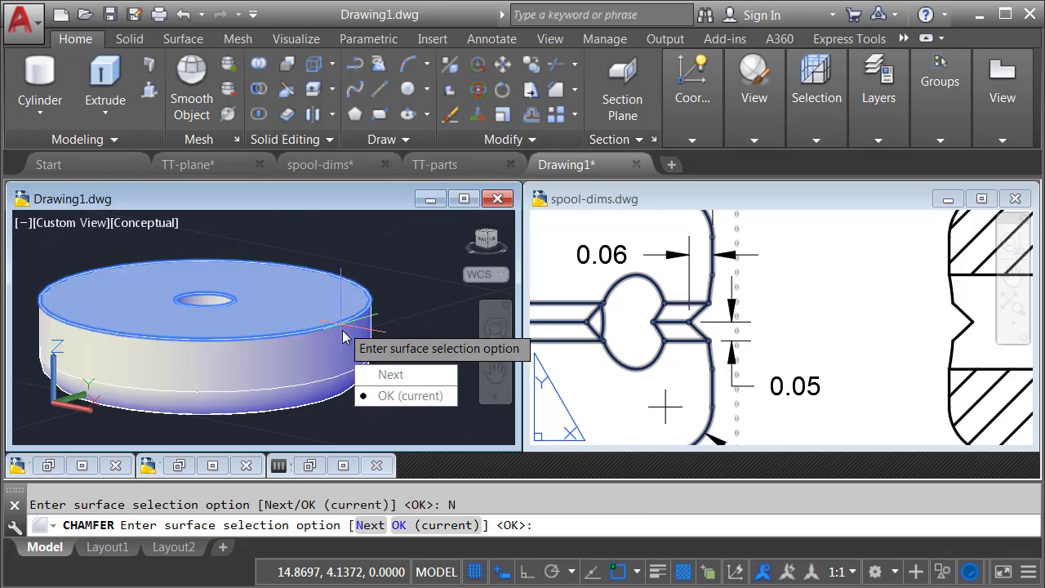
left_click(378, 375)
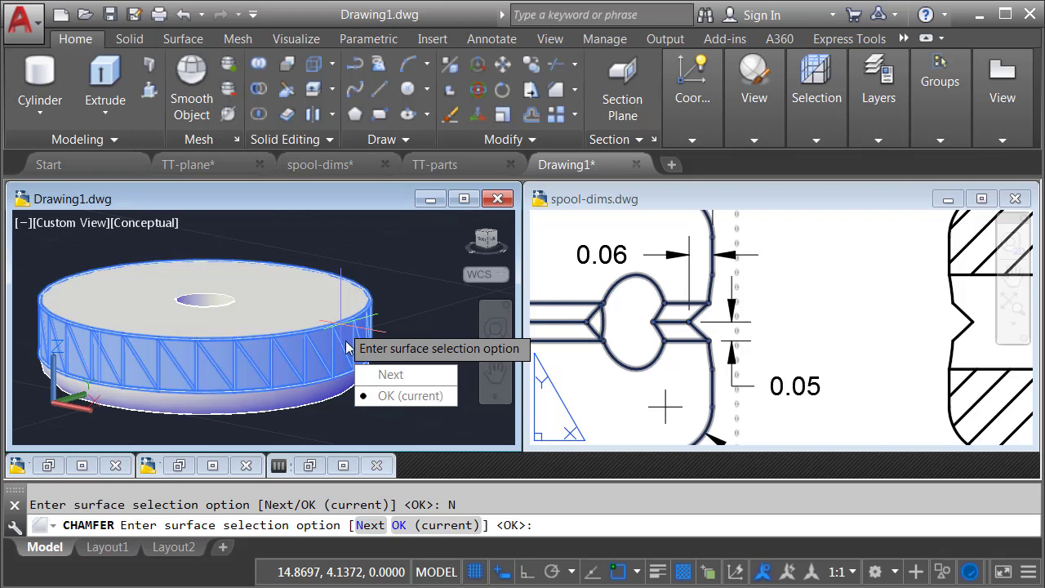
left_click(390, 374)
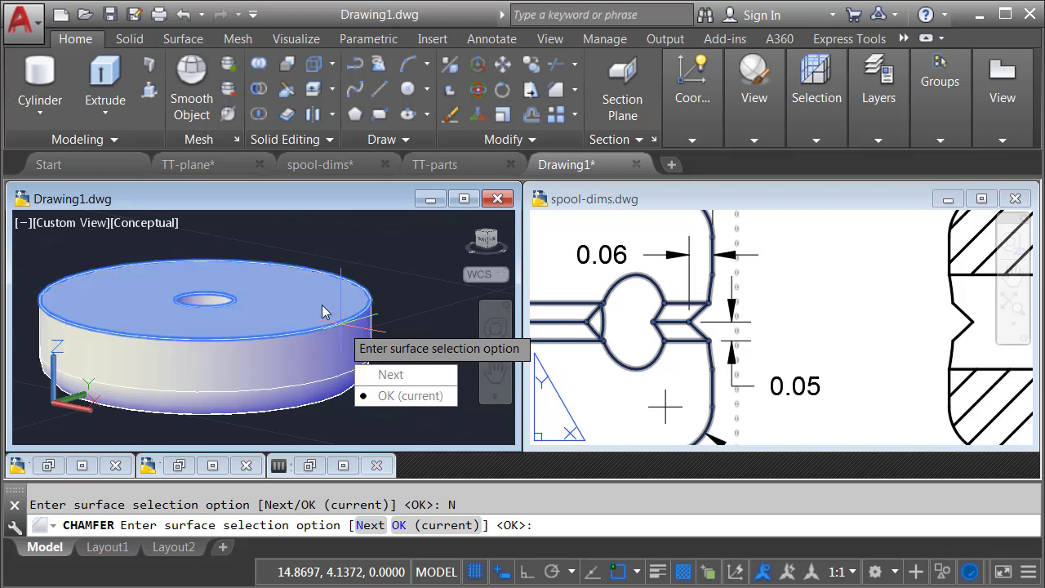
left_click(408, 396)
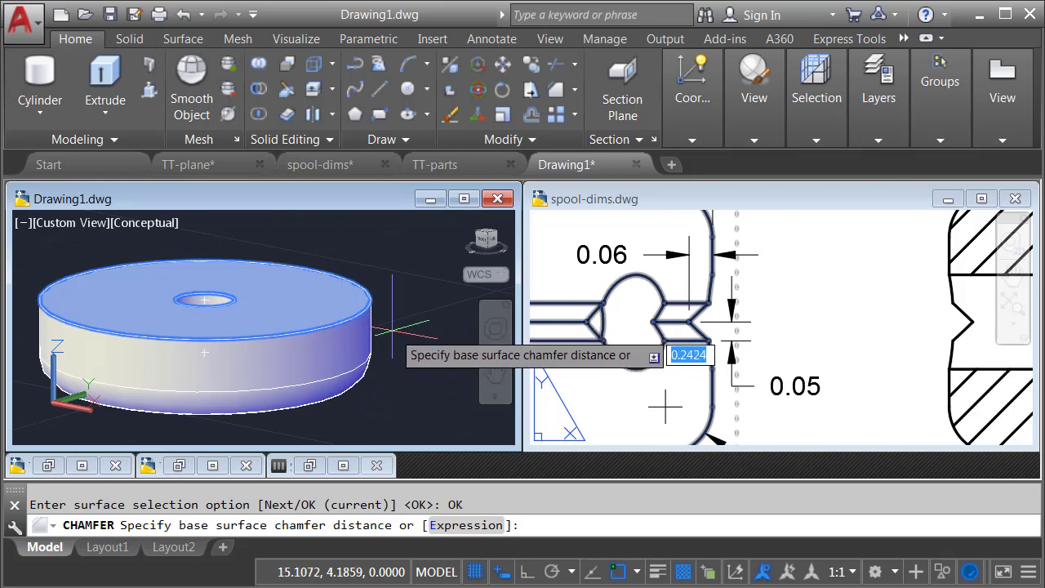
Step: Chamfer the disc's upper outer edge with a base surface distance of 0.06 and an other surface distance of 0.05
type(".06")
key("Return")
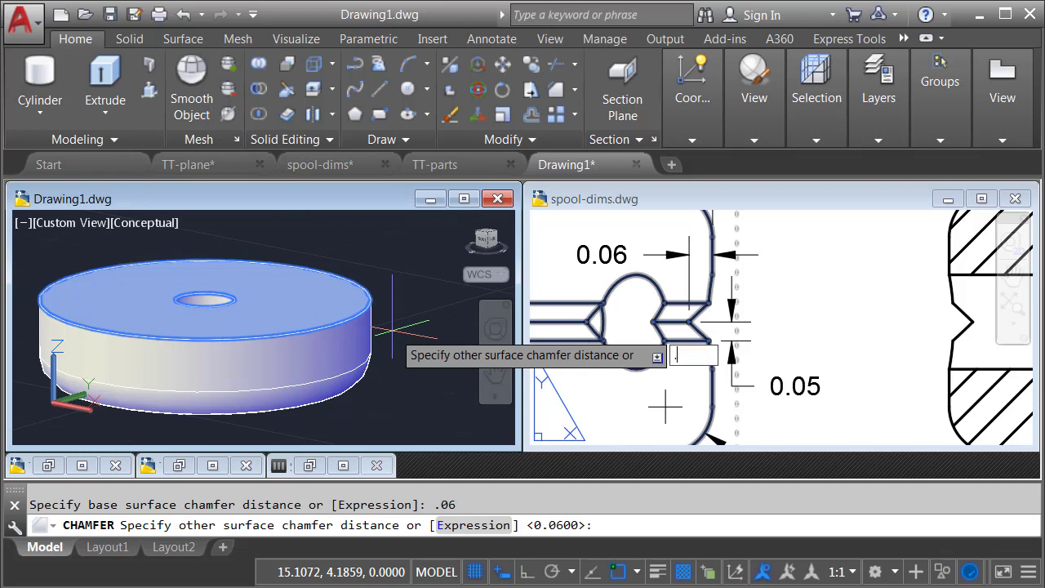
key("Return")
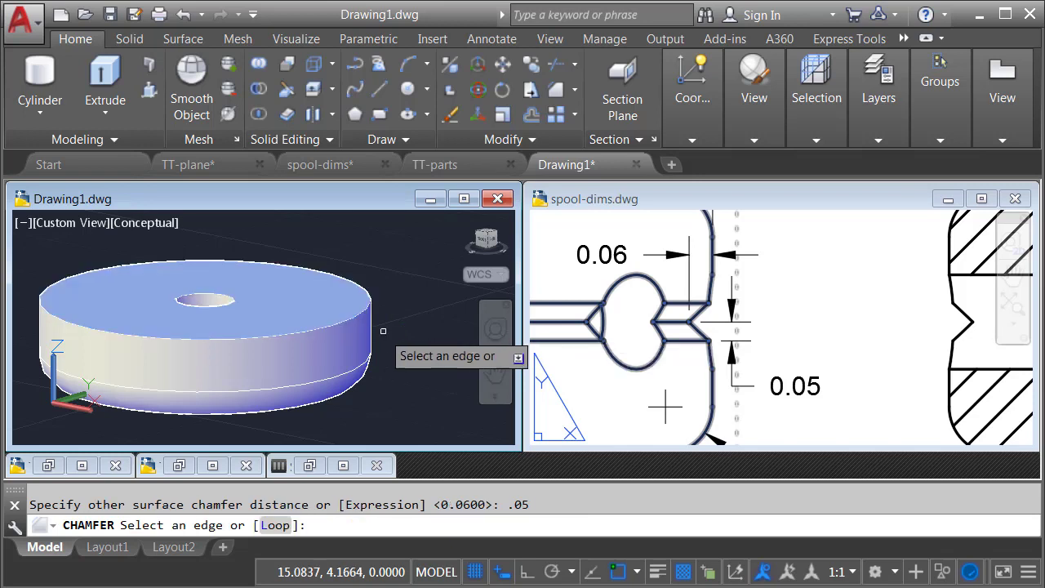
left_click(340, 322)
key("Return")
mouse_move(388, 337)
middle_mouse_down("shift")
mouse_move(409, 315)
mouse_move(394, 341)
mouse_move(377, 326)
mouse_move(404, 332)
middle_mouse_up("shift")
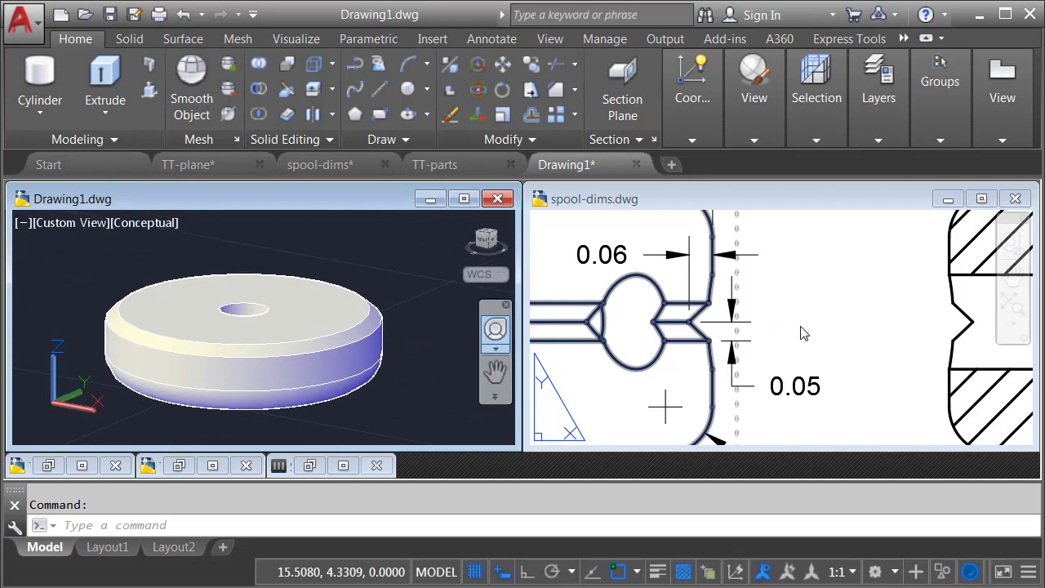
Step: Copy the finished disc straight up along Z by about 0.5, with Ortho on, leaving a gap between the two halves
scroll(783, 328, "down", 3)
middle_click_drag(675, 337, 816, 338)
left_click(387, 304)
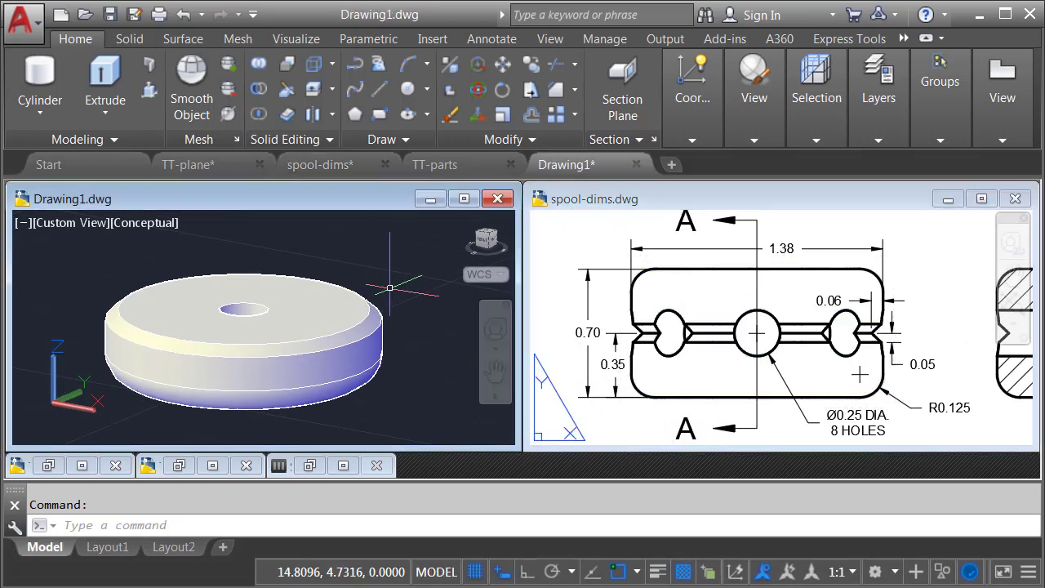
scroll(387, 303, "down", 2)
middle_click_drag(387, 304, 359, 313)
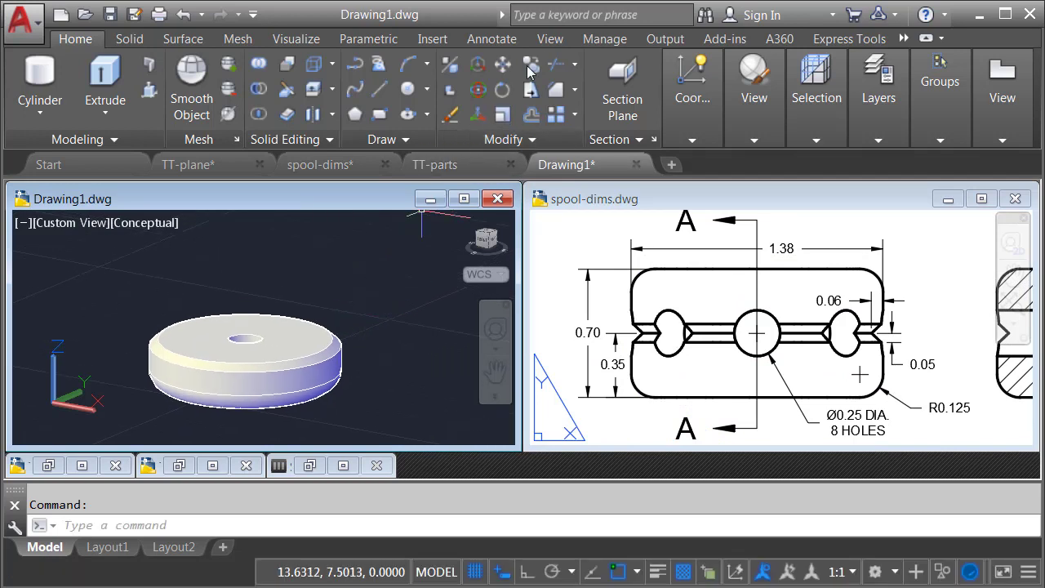
left_click(315, 320)
key("Return")
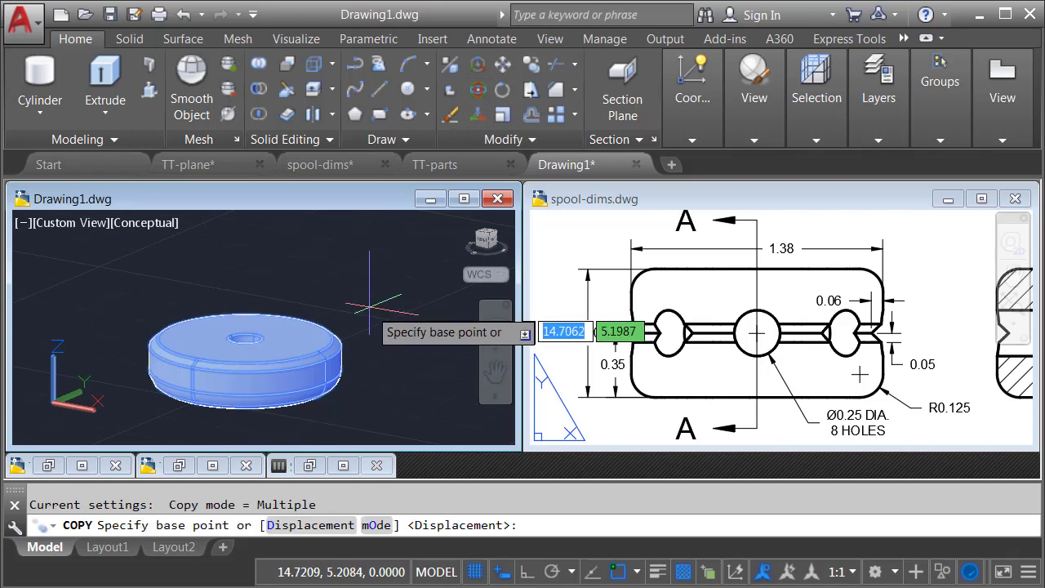
left_click(373, 313)
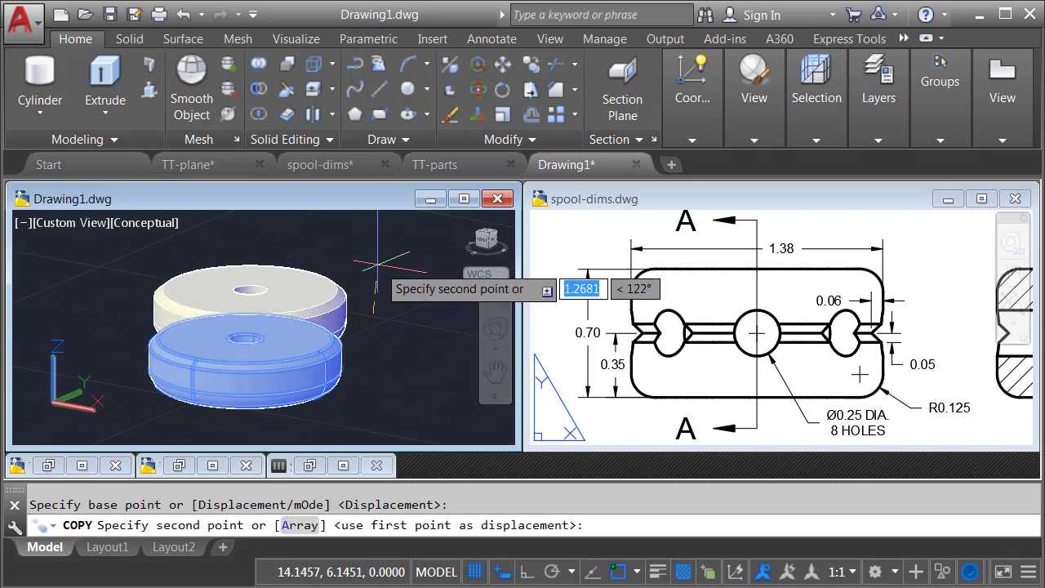
key("F8")
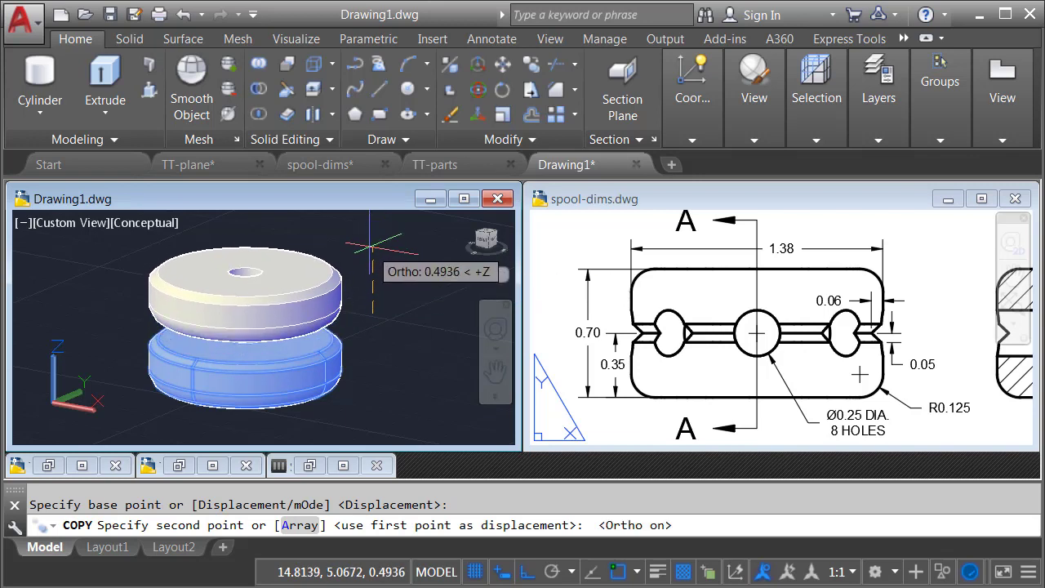
left_click(370, 242)
key("Escape")
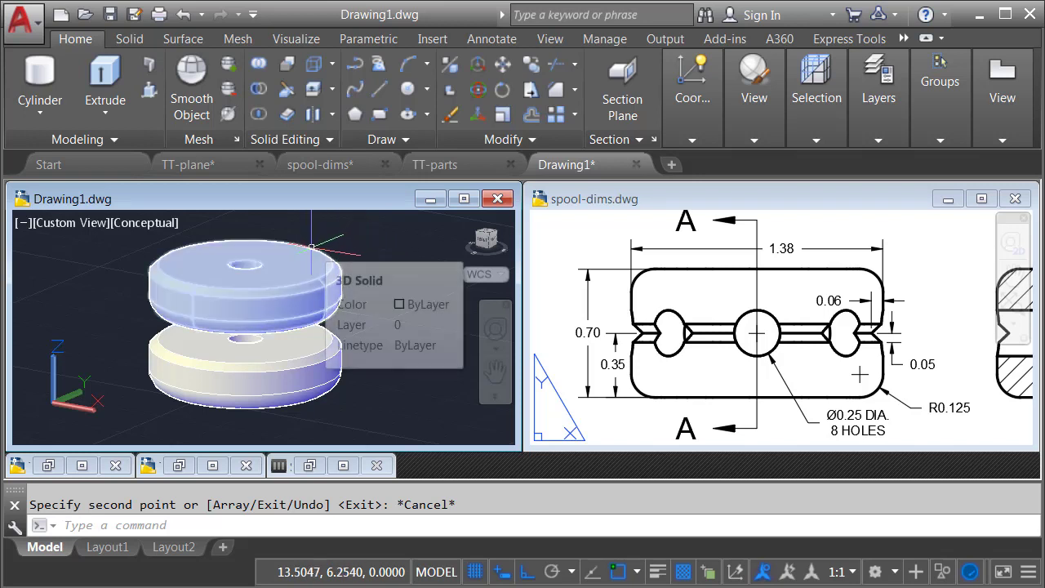
Step: Flip the upper disc by rotating it 180 degrees about the X axis with the rotate gizmo and Ortho on
left_click(311, 246)
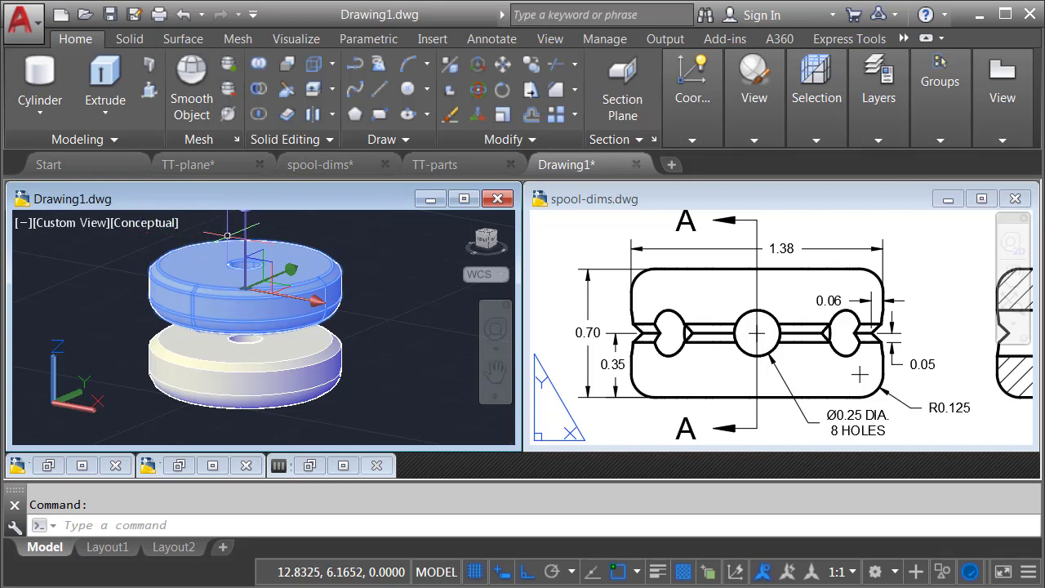
right_click(245, 280)
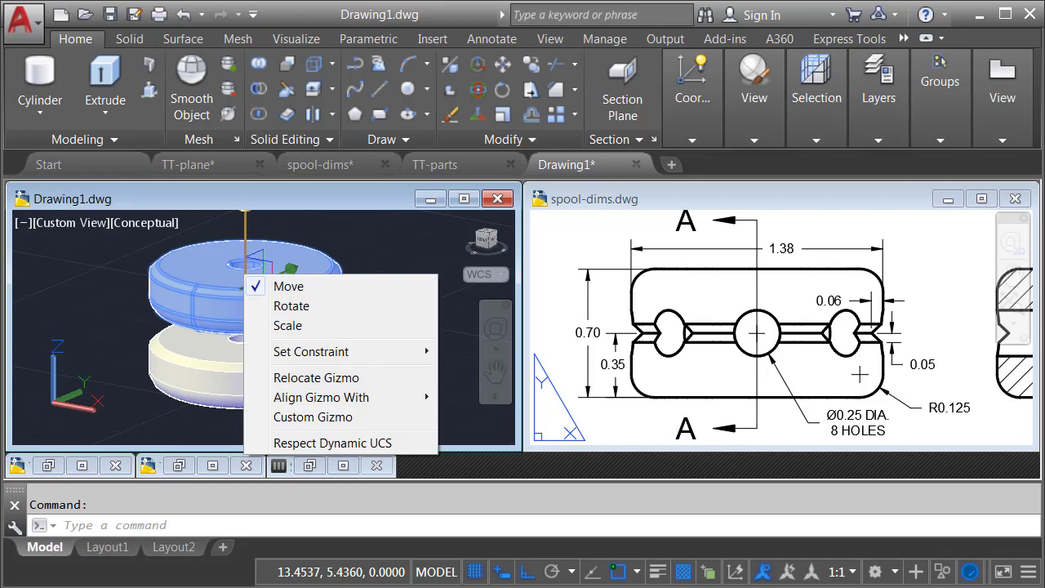
left_click(260, 307)
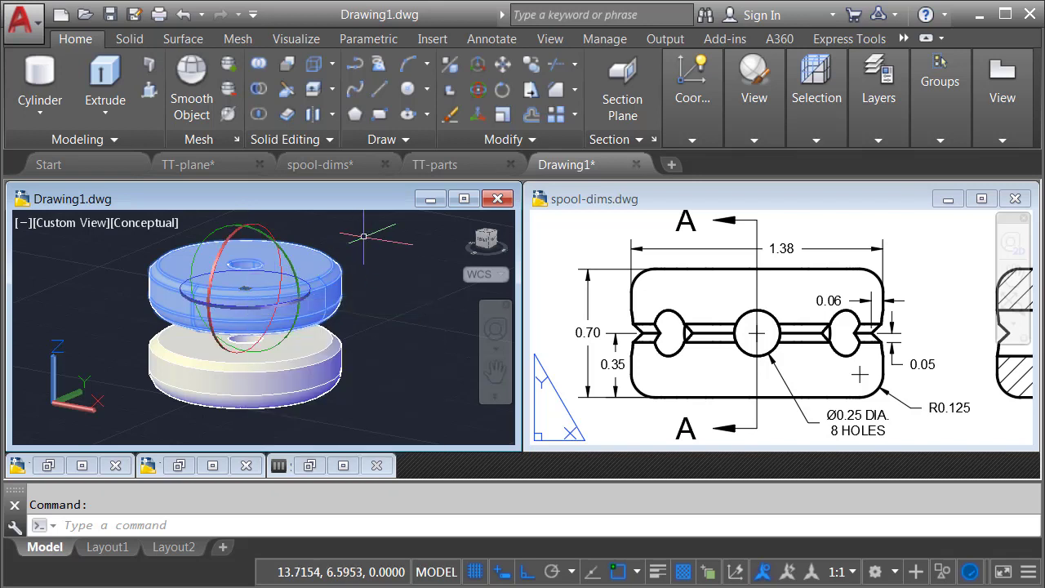
left_click(235, 238)
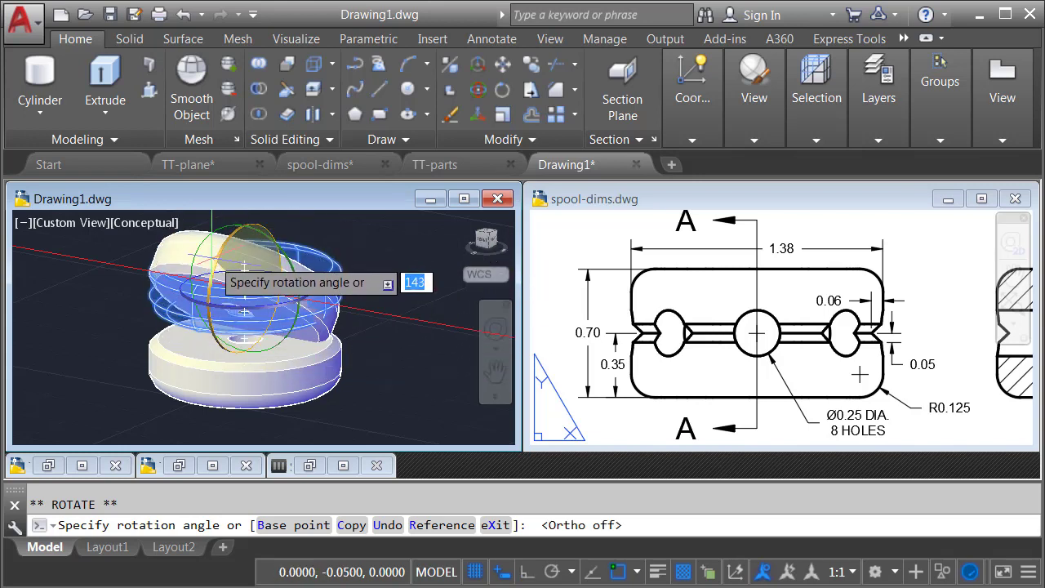
key("F8")
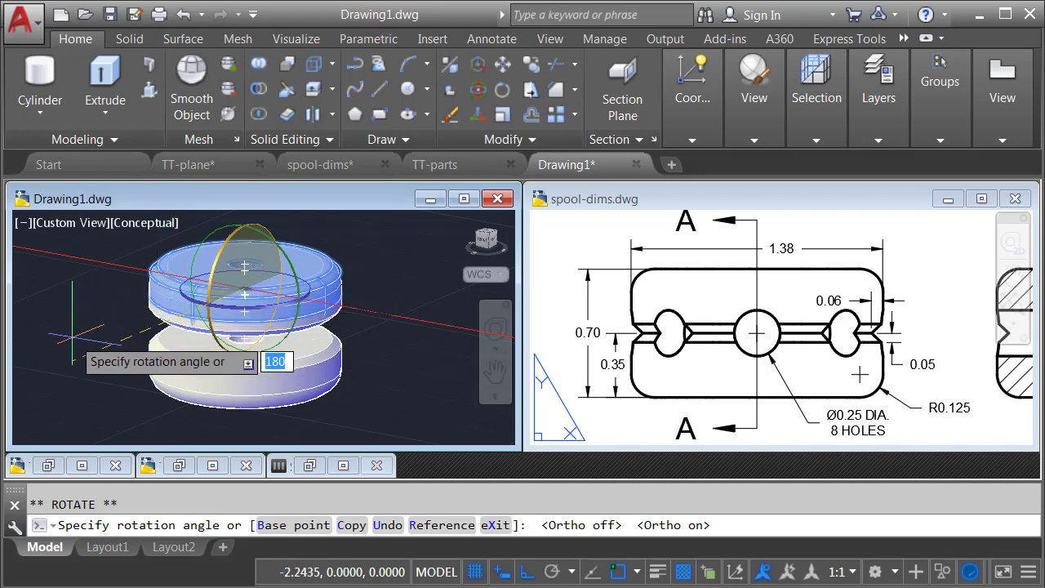
key("Escape")
key("Escape")
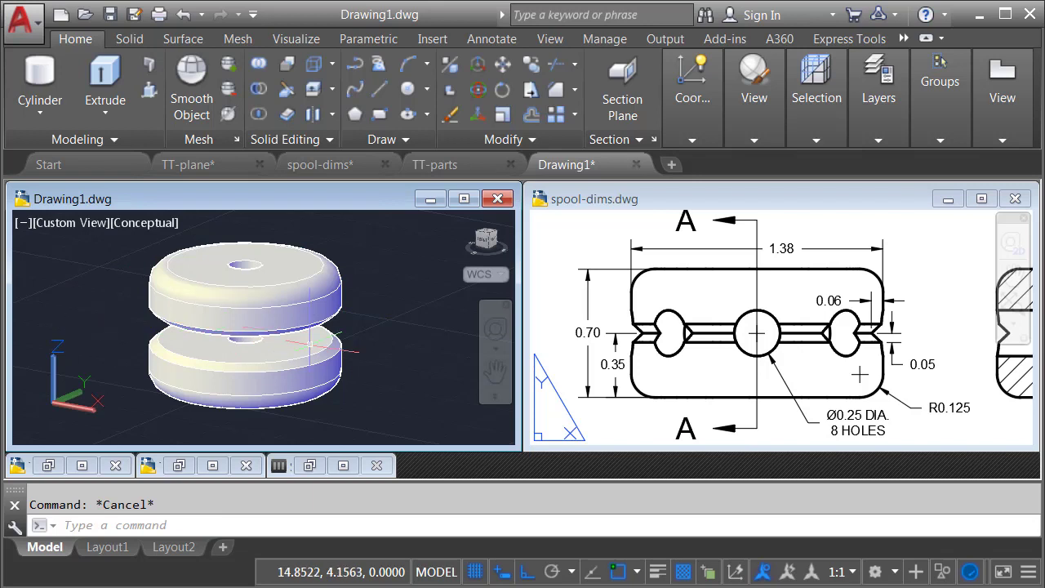
Step: Switch the Drawing1 view to the X-ray visual style
mouse_move(354, 366)
middle_mouse_down("shift")
mouse_move(369, 329)
mouse_move(354, 373)
middle_mouse_up("shift")
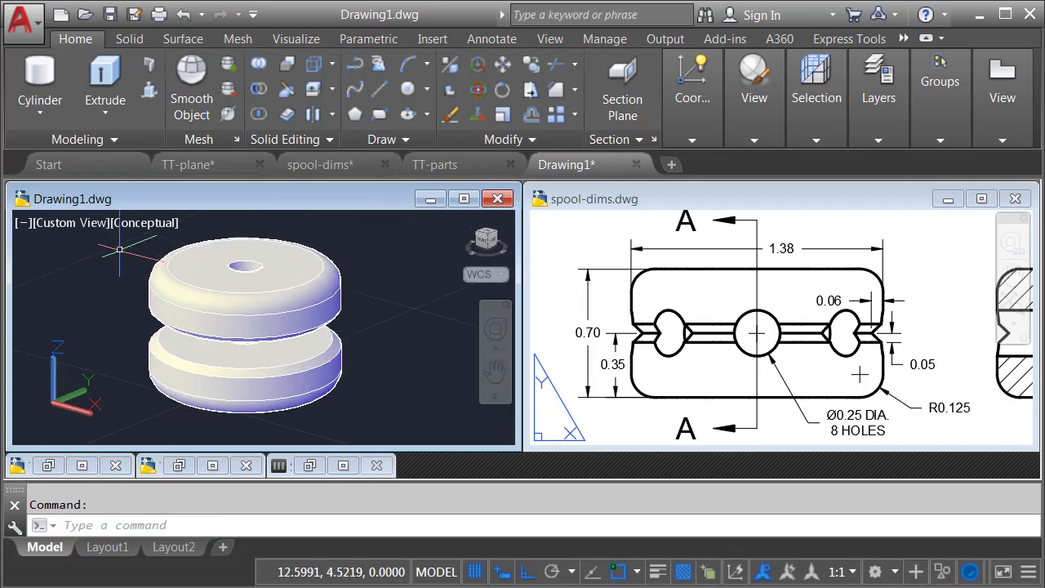
left_click(134, 223)
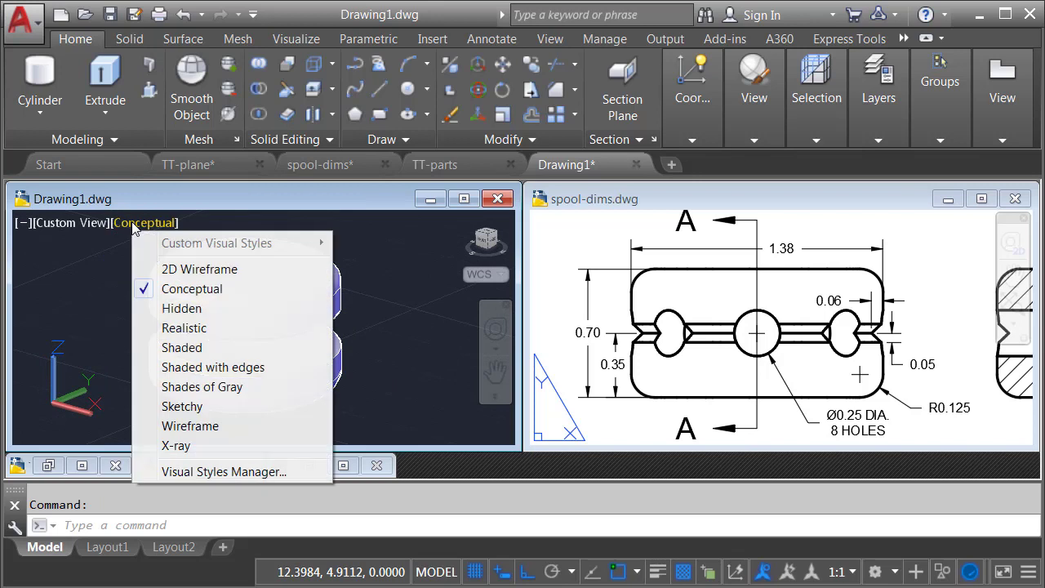
left_click(166, 446)
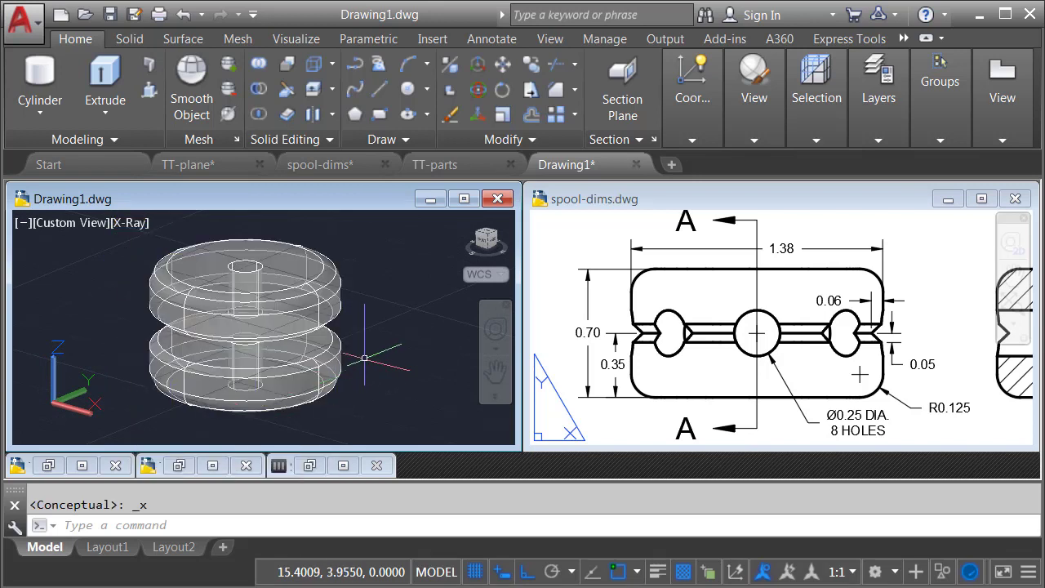
Step: Move the upper disc down so the center of its hole's bottom edge meets the center of the lower disc's top hole edge
middle_click_drag(364, 357, 370, 339, "shift")
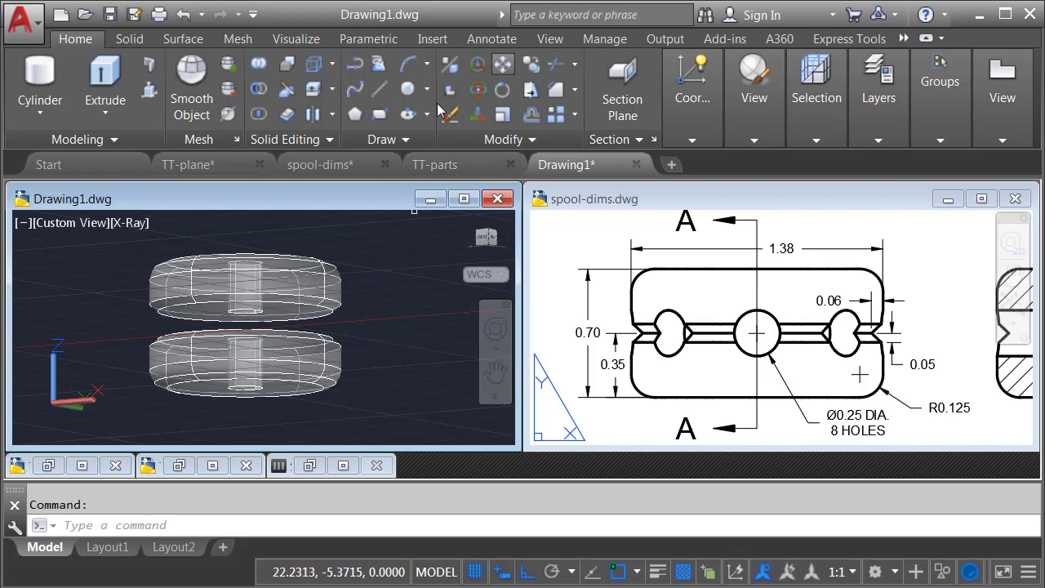
left_click(287, 260)
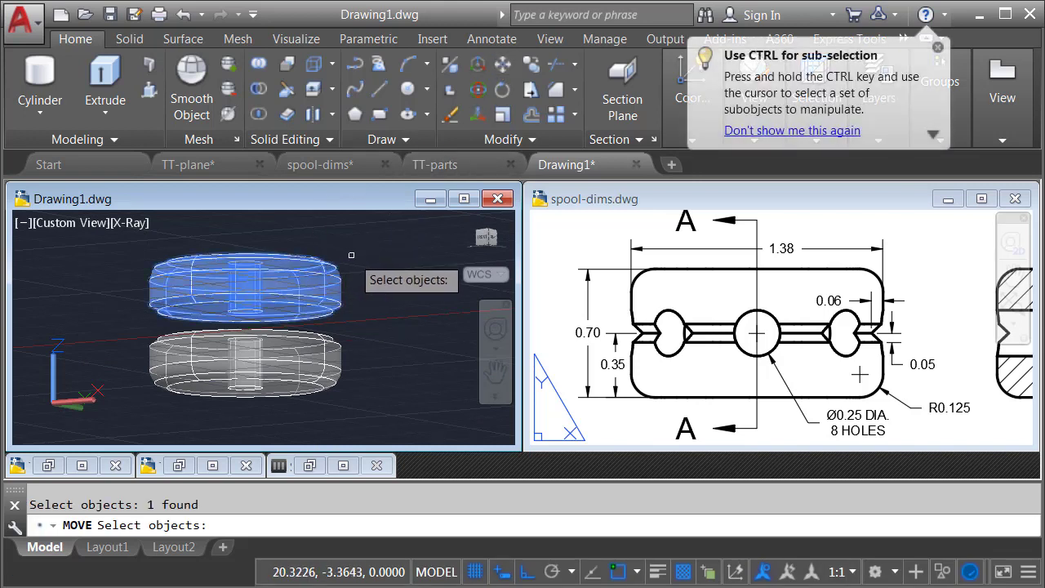
key("Return")
scroll(245, 318, "up", 5)
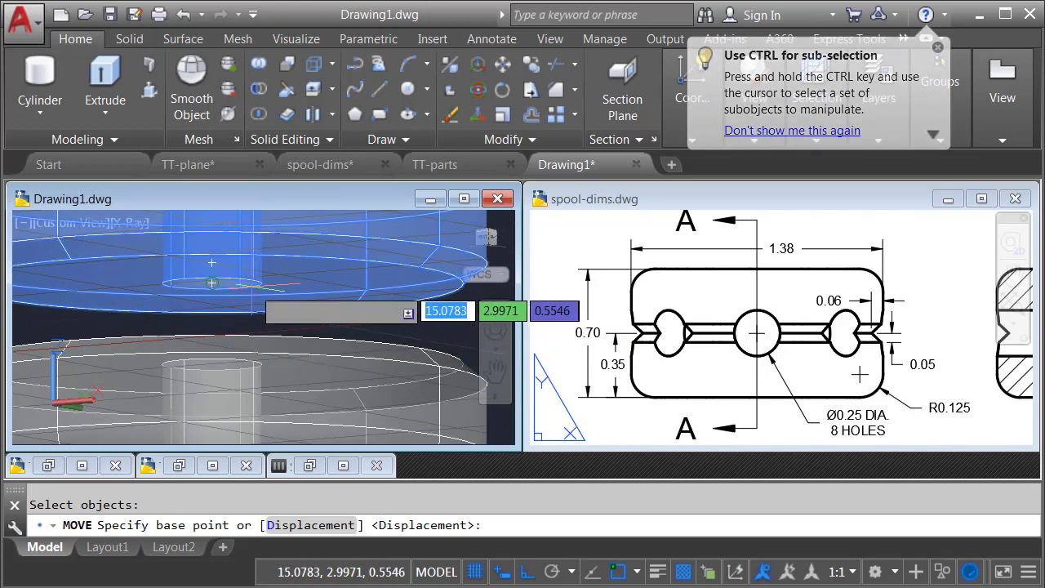
left_click(211, 282)
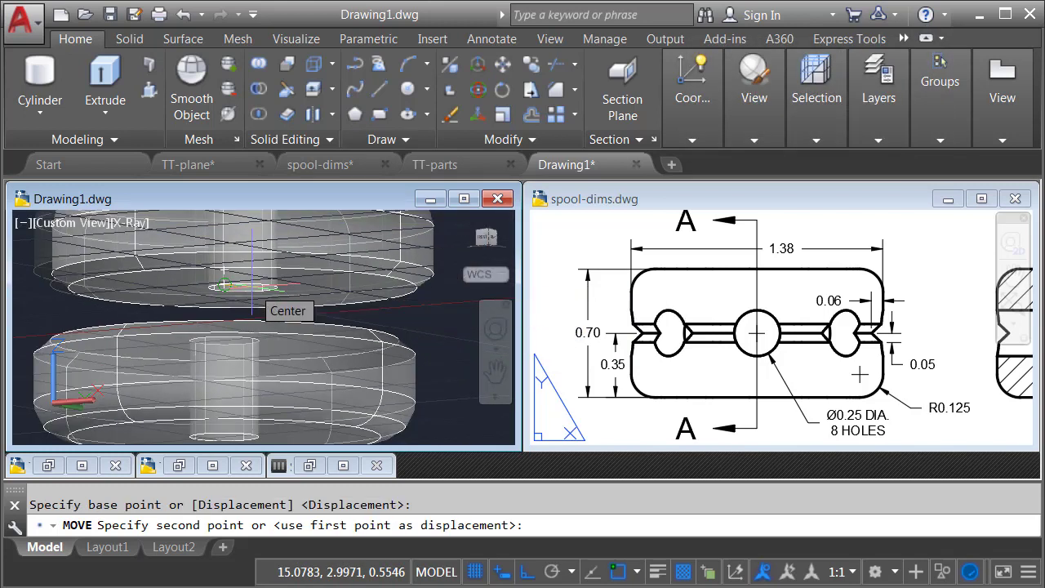
middle_click_drag(223, 271, 227, 325, "shift")
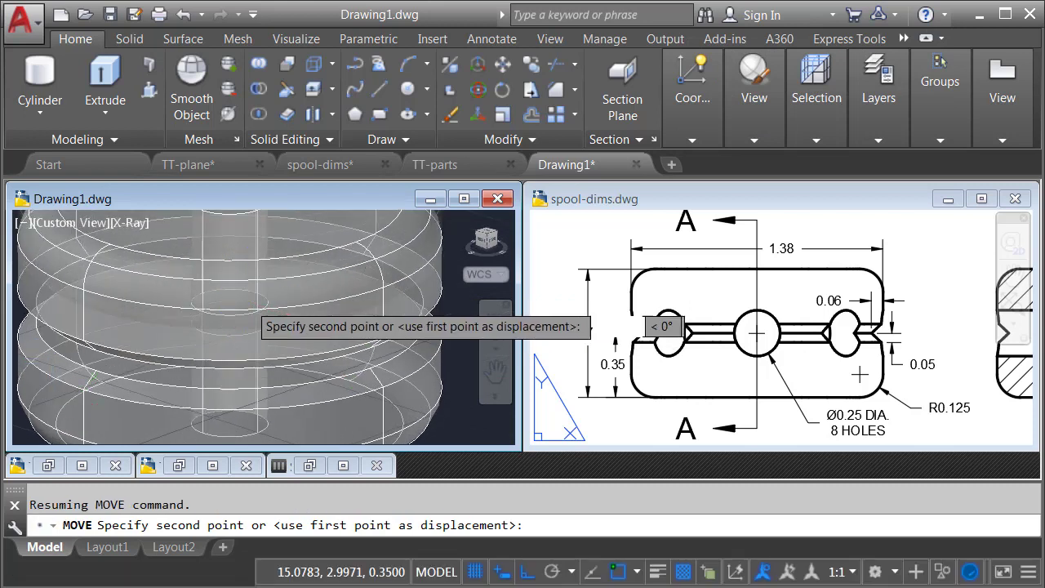
right_click(253, 326, "shift")
left_click(289, 498)
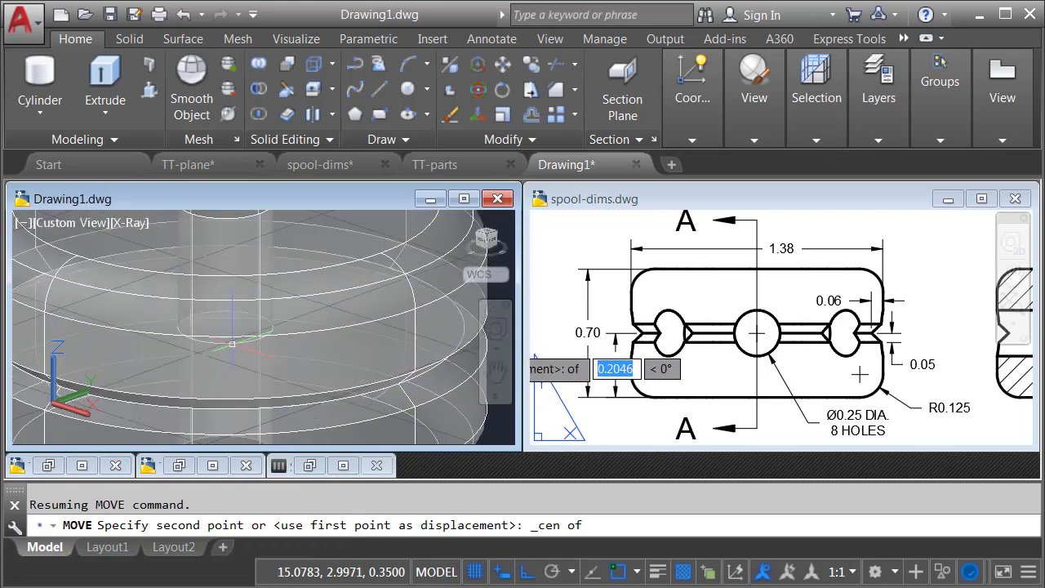
left_click(225, 327)
scroll(312, 351, "down", 5)
left_click(304, 361)
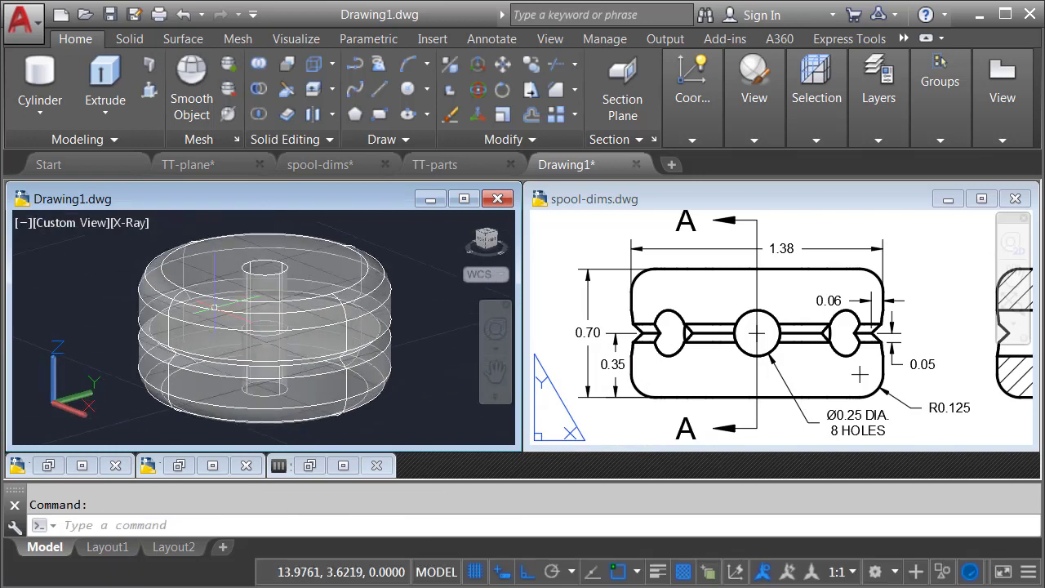
Step: Return the view to the Conceptual visual style and union the two halves into one solid
left_click(128, 227)
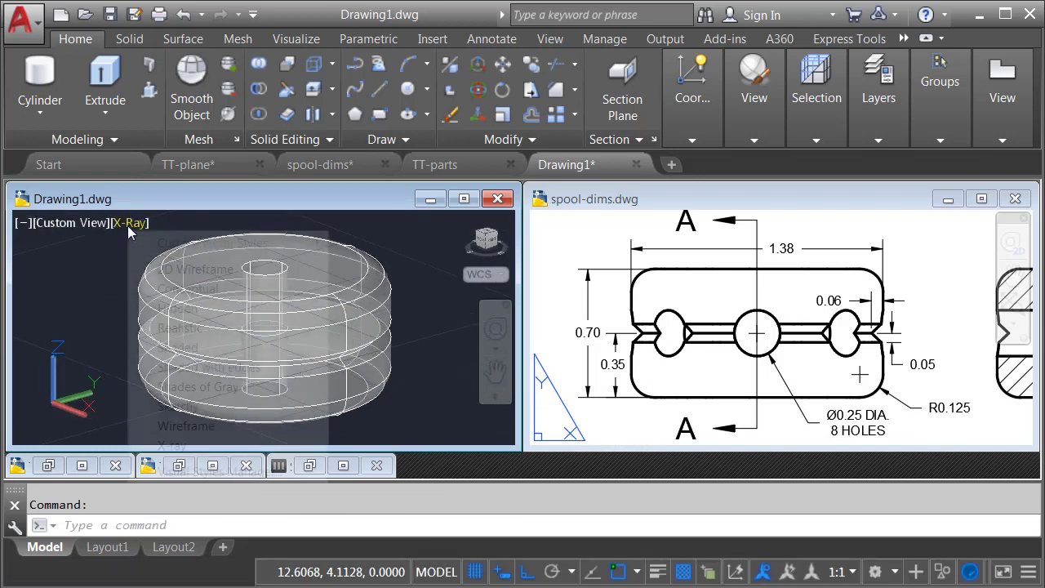
left_click(155, 287)
middle_click_drag(112, 300, 92, 303)
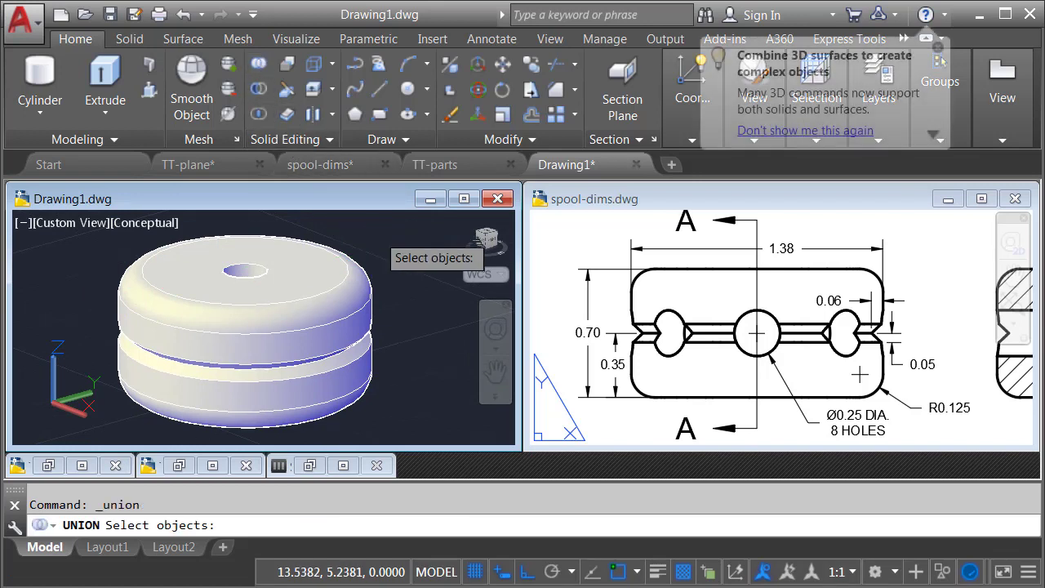
left_click(367, 219)
left_click(314, 318)
key("Return")
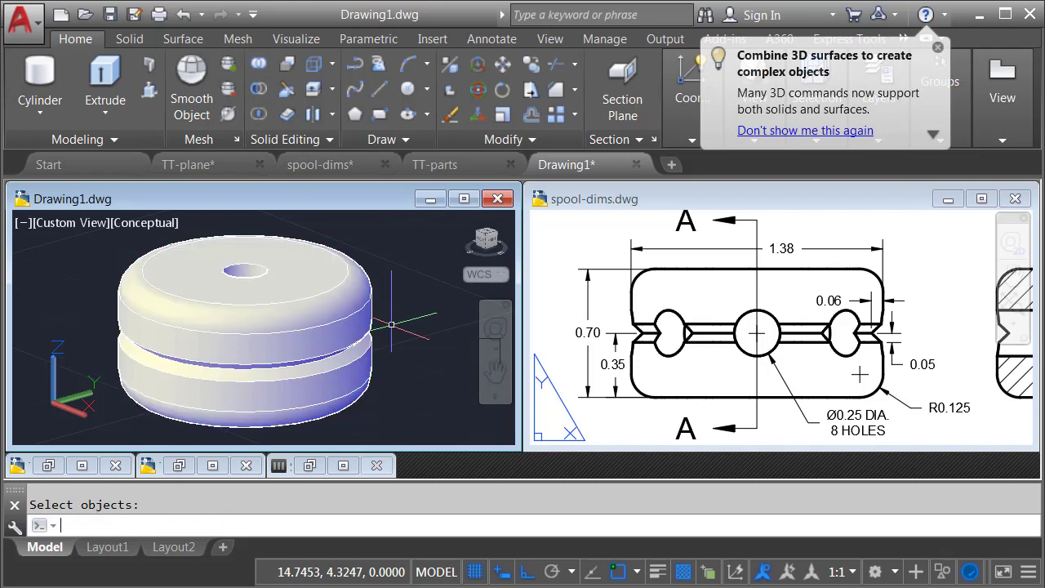
middle_click_drag(399, 331, 362, 321)
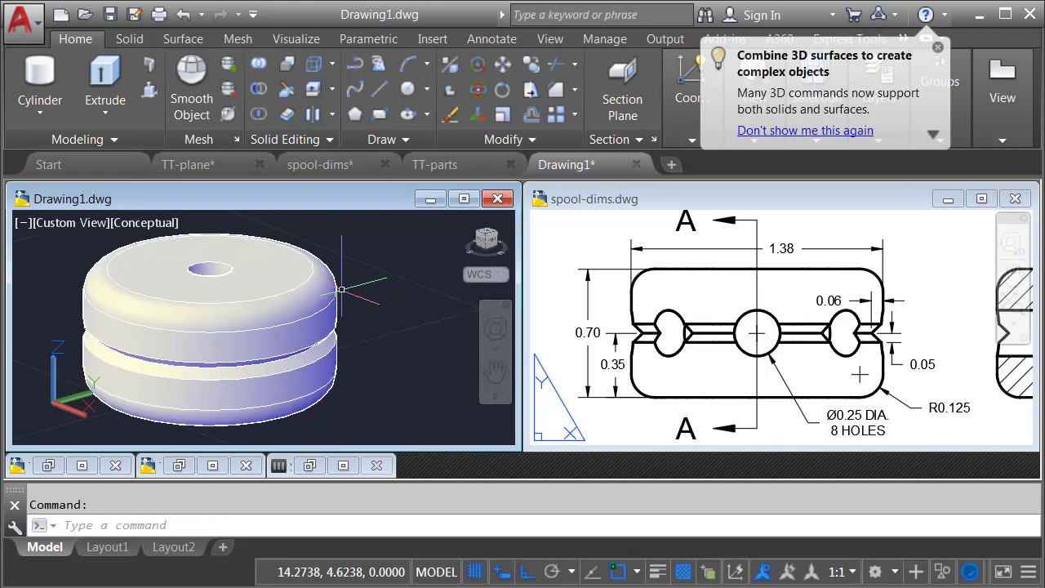
left_click(339, 288)
key("Escape")
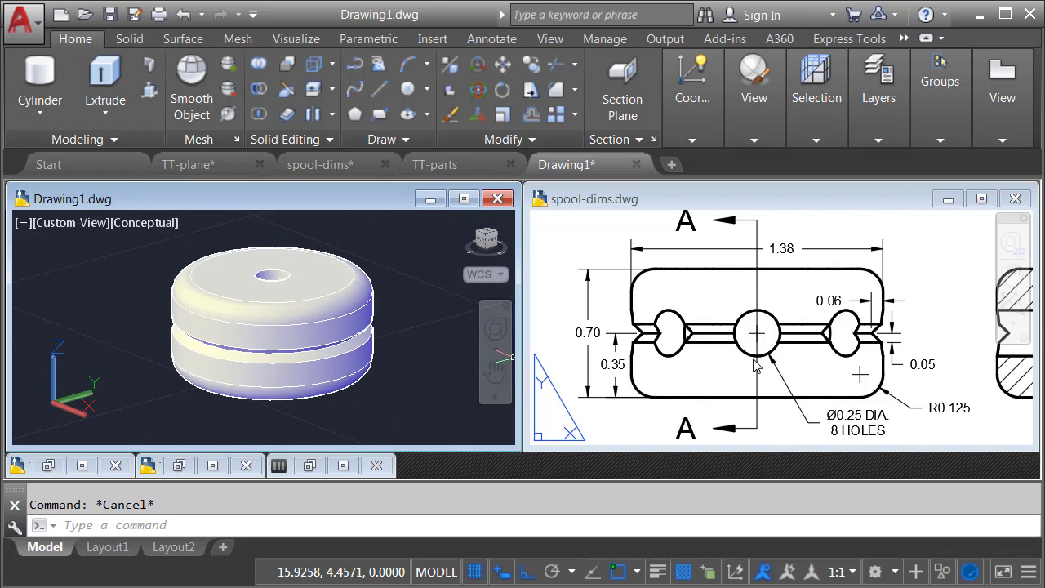
Step: Examine the top view and section A-A in spool-dims for the layout and depth of the eight side holes
scroll(763, 360, "down", 3)
scroll(776, 283, "up", 2)
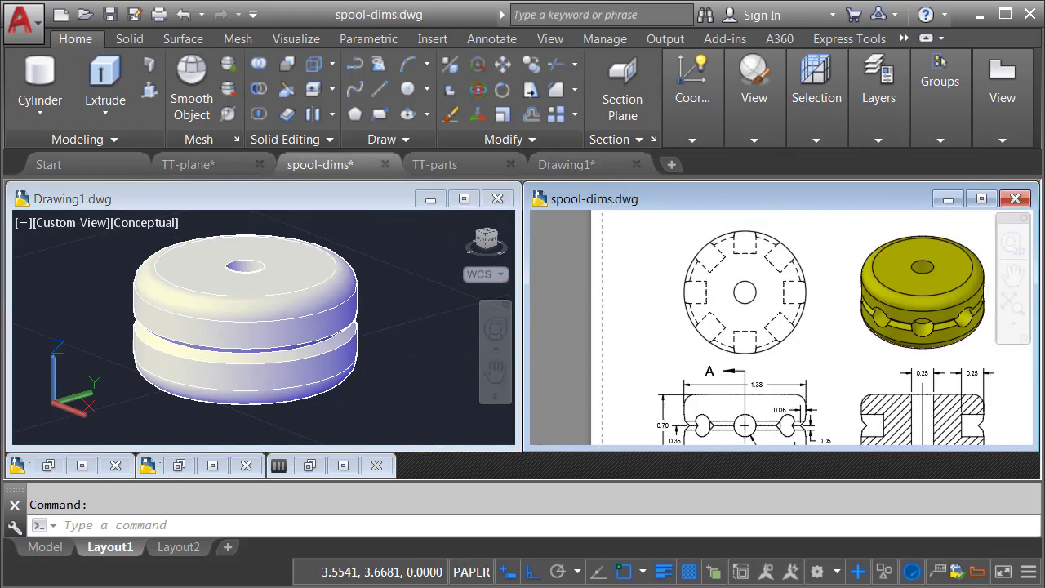
middle_click_drag(776, 283, 761, 428)
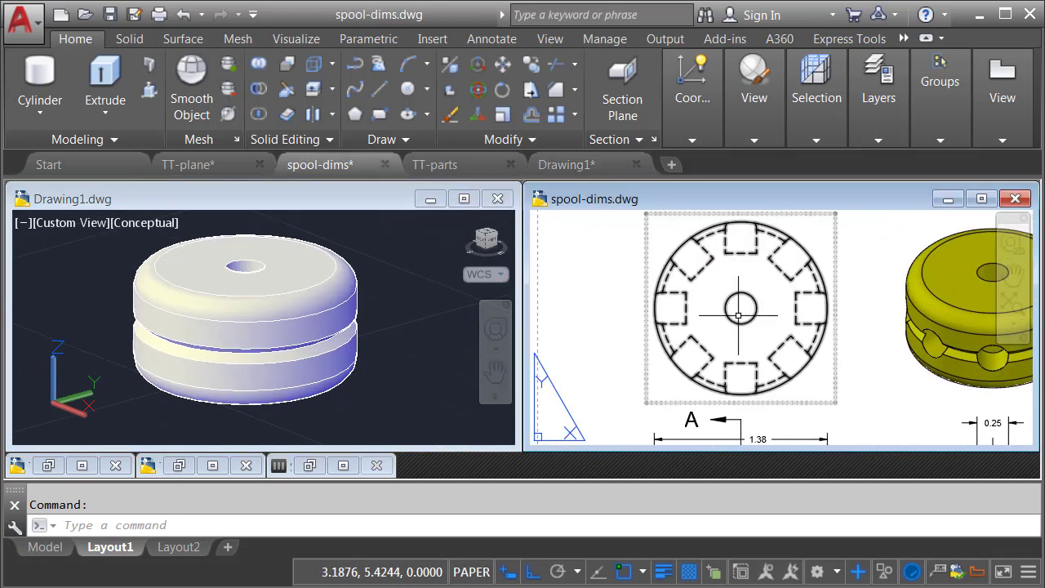
middle_click_drag(740, 345, 568, 205)
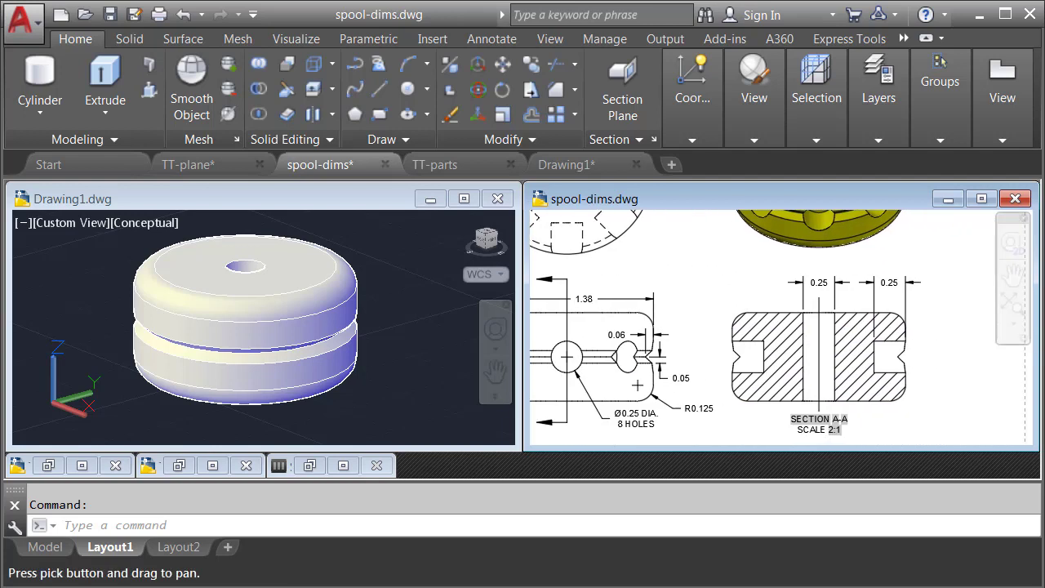
scroll(898, 357, "up", 2)
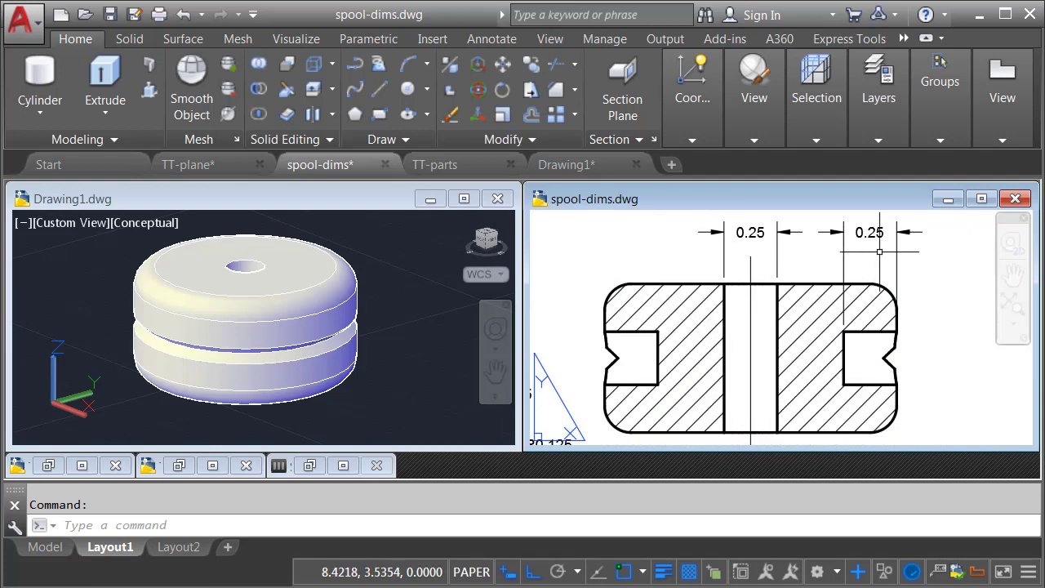
Step: Return to Drawing1 and show the joined spool in the X-ray visual style
left_click(418, 338)
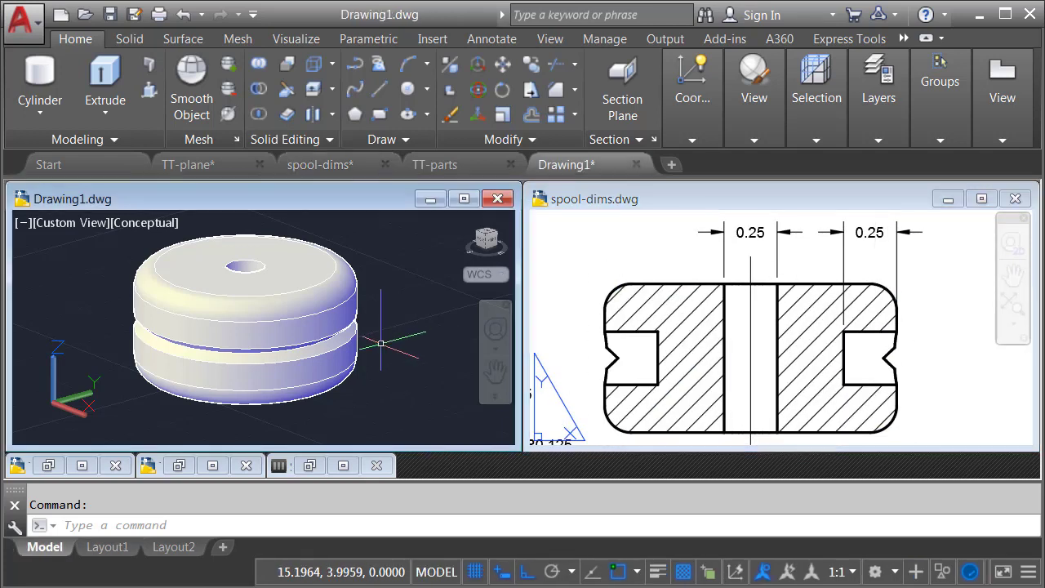
scroll(372, 343, "up", 3)
middle_click_drag(379, 342, 373, 347)
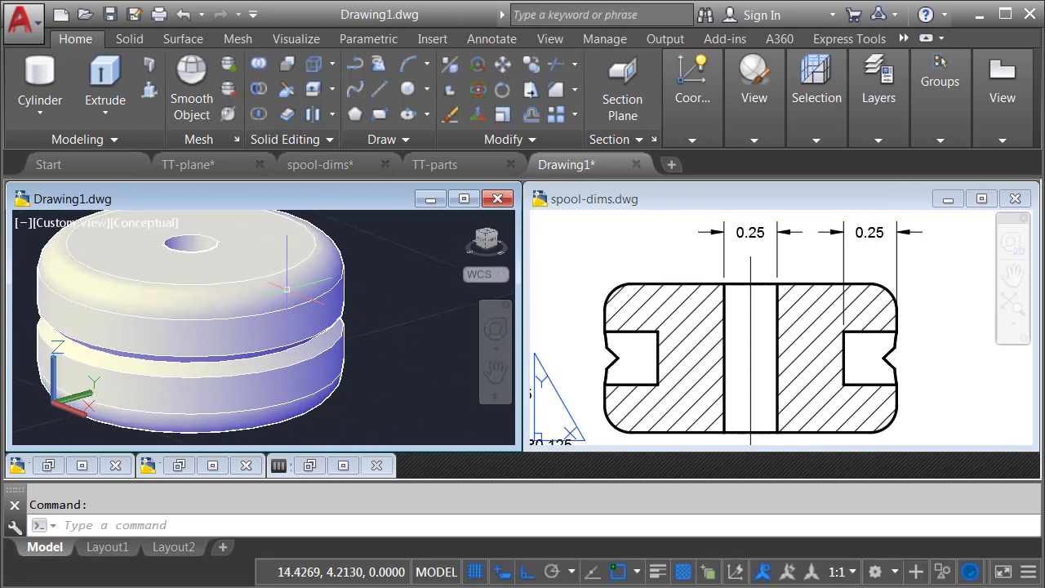
left_click(137, 225)
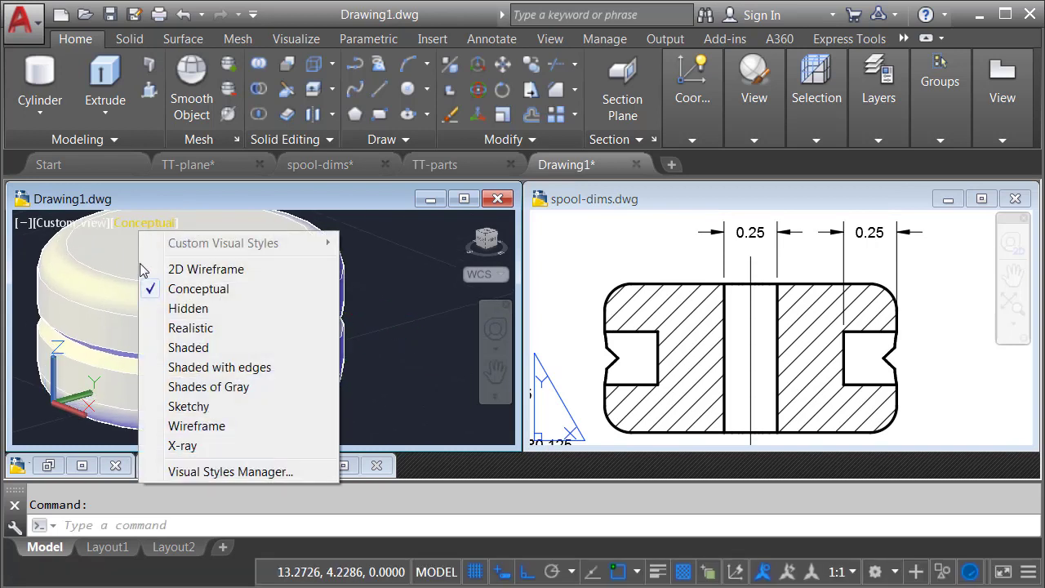
left_click(169, 446)
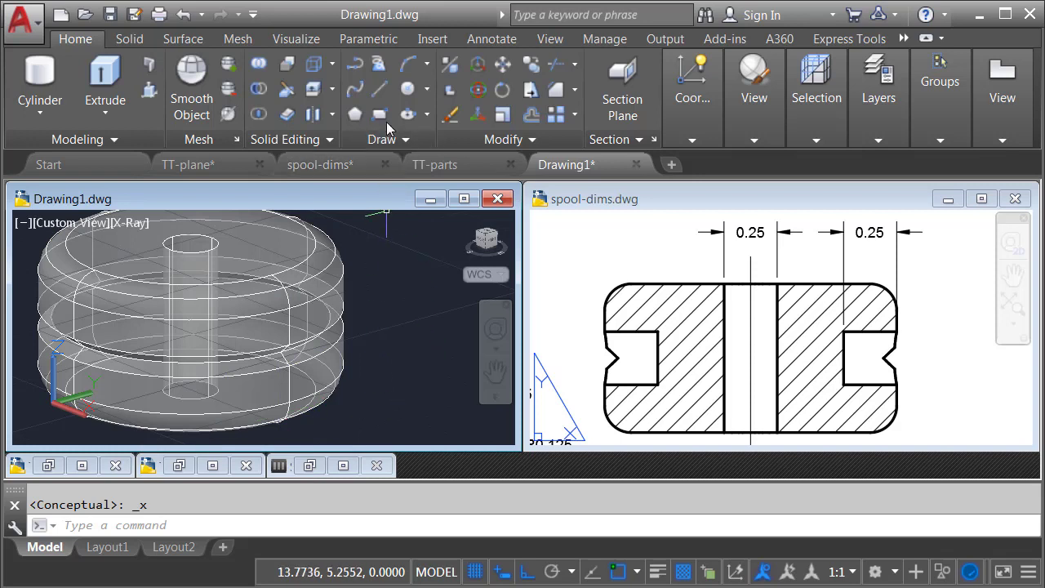
Step: Start a polyline midway between the matching quadrants of the groove's upper and lower outer edges, on the spool's X side
left_click(355, 67)
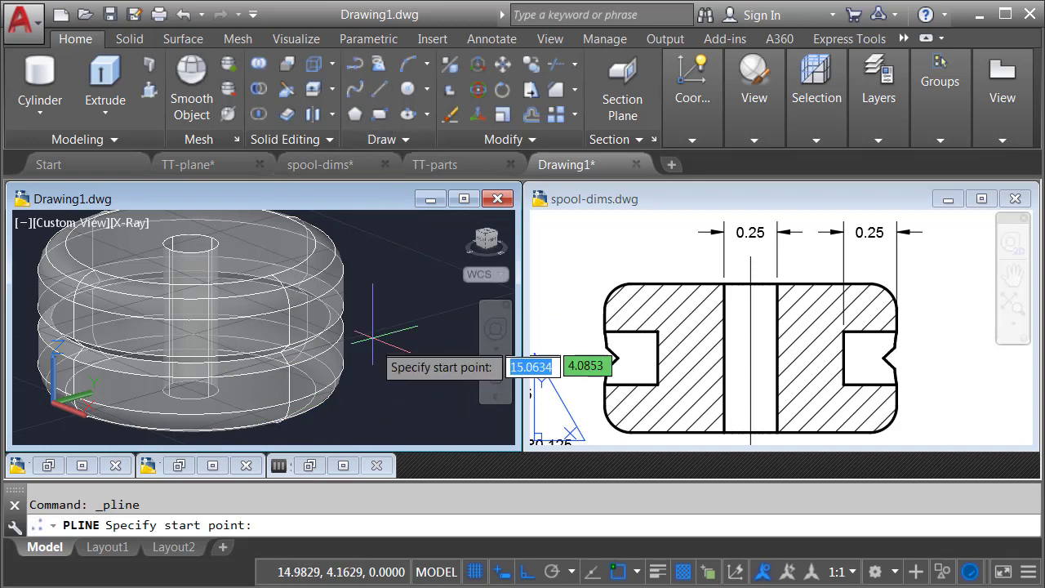
scroll(364, 377, "up", 3)
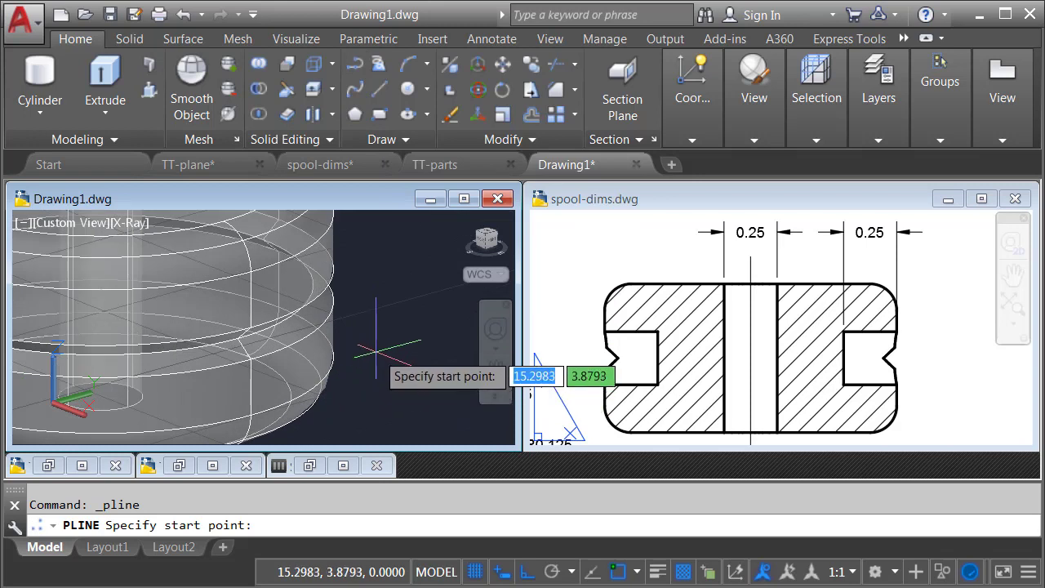
right_click(383, 345, "shift")
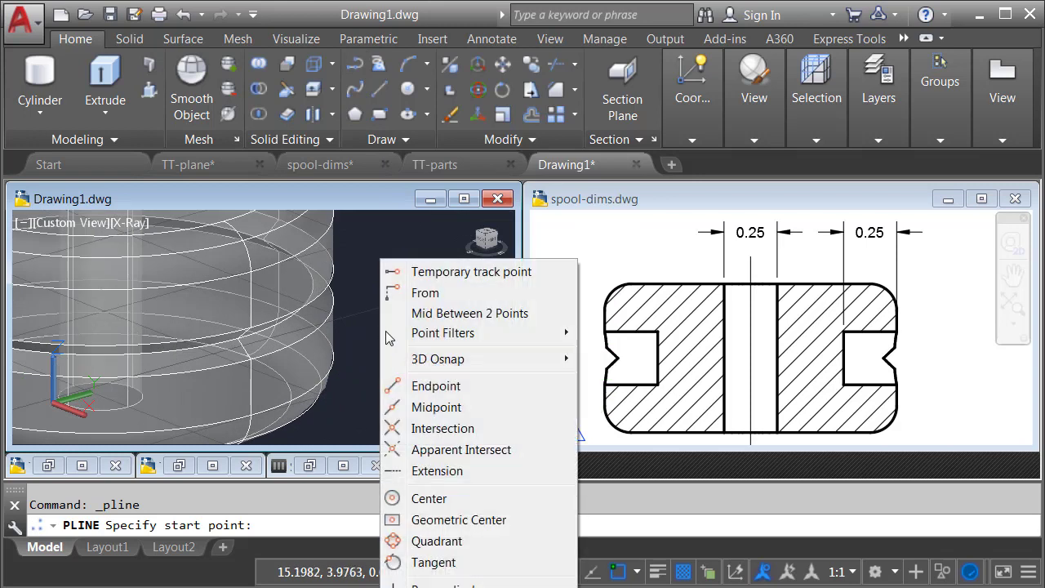
left_click(423, 318)
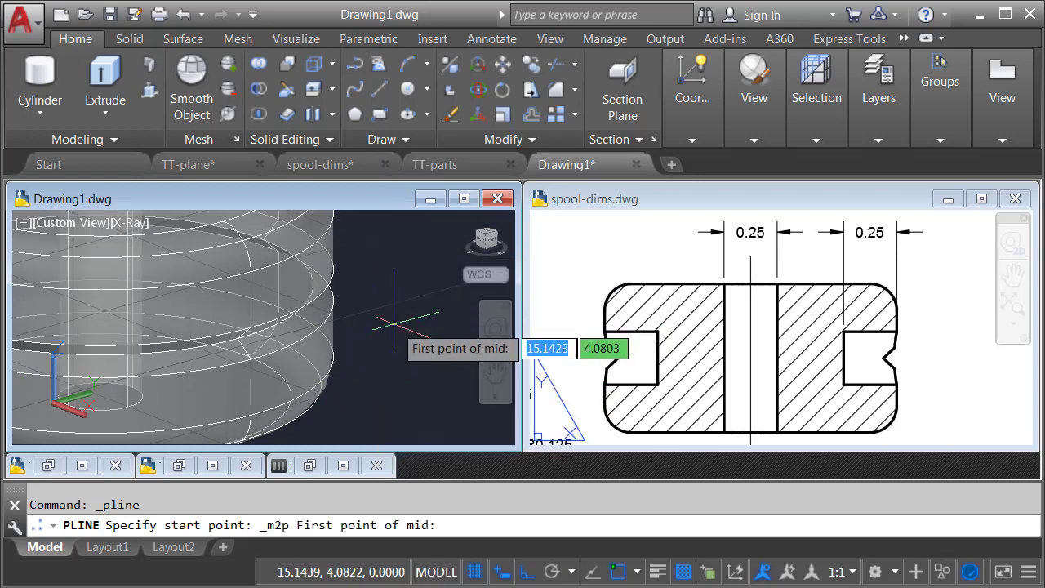
right_click(396, 327, "shift")
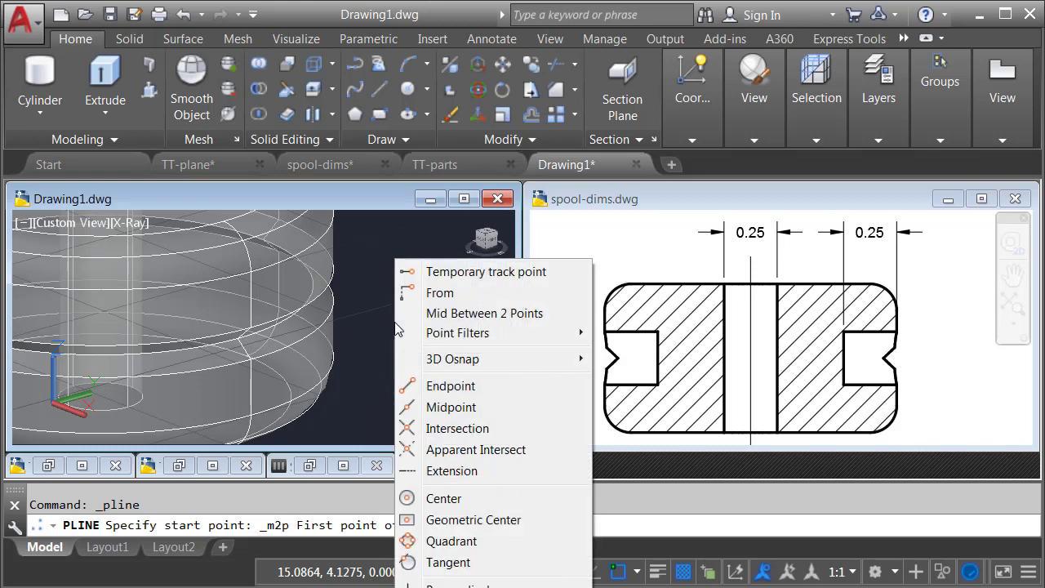
left_click(406, 535)
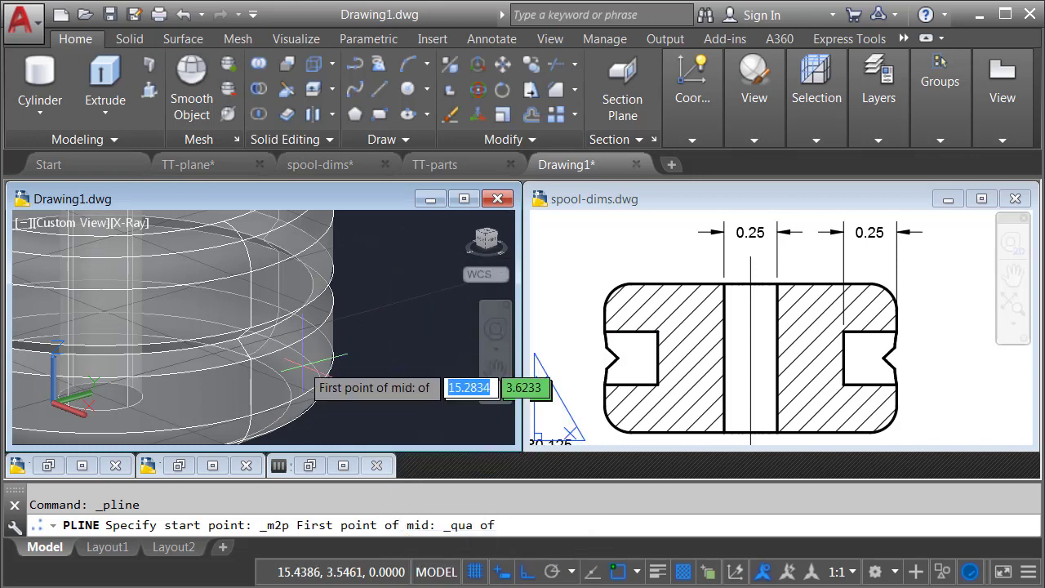
left_click(250, 328)
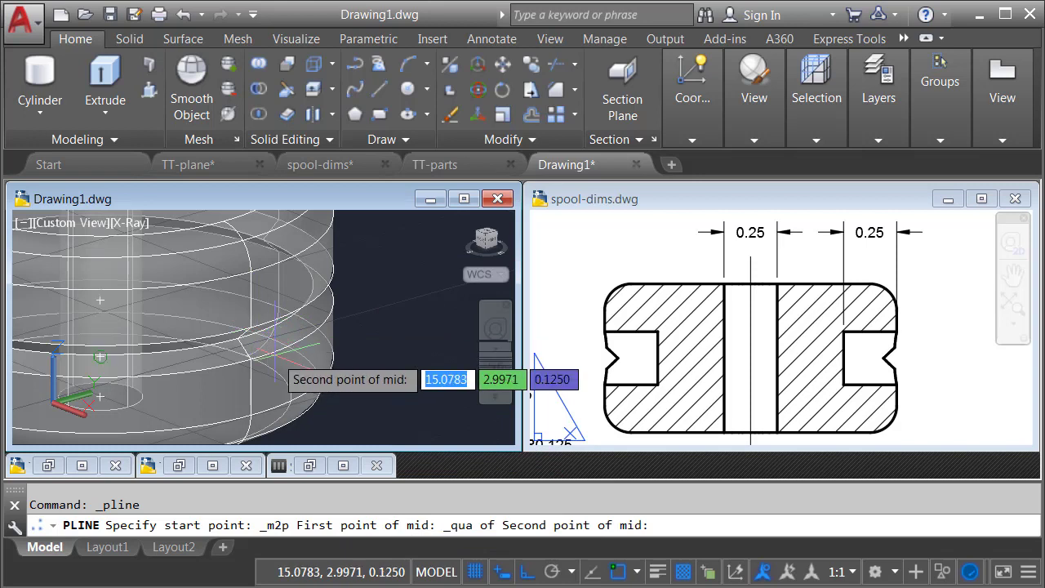
right_click(276, 356, "shift")
left_click(327, 542)
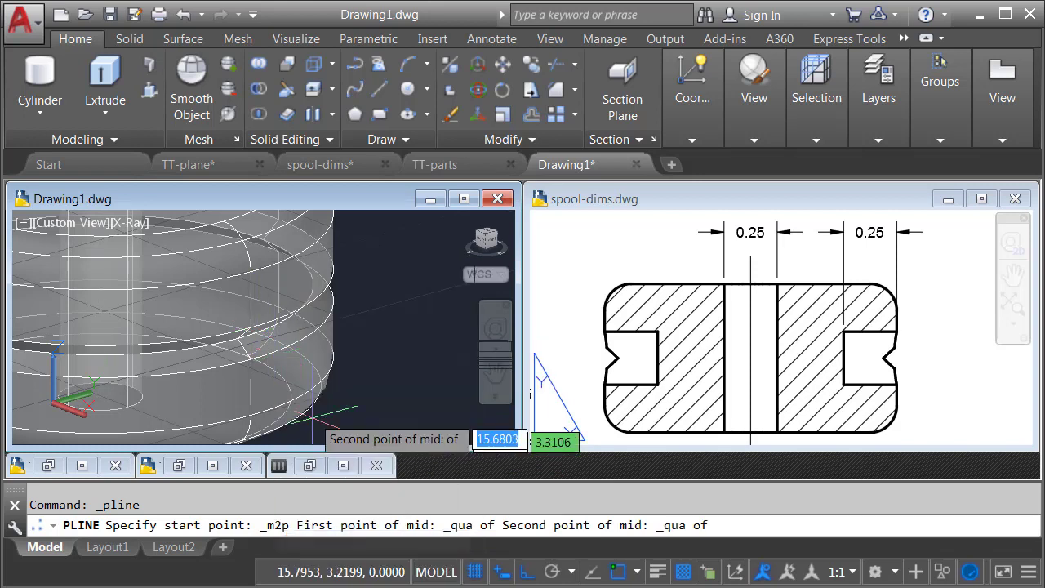
left_click(251, 353)
Step: Draw one polyline segment about 1.8 long from the groove straight outward along X, with Ortho on, and end the polyline
scroll(252, 353, "down", 3)
middle_click_drag(331, 368, 327, 343)
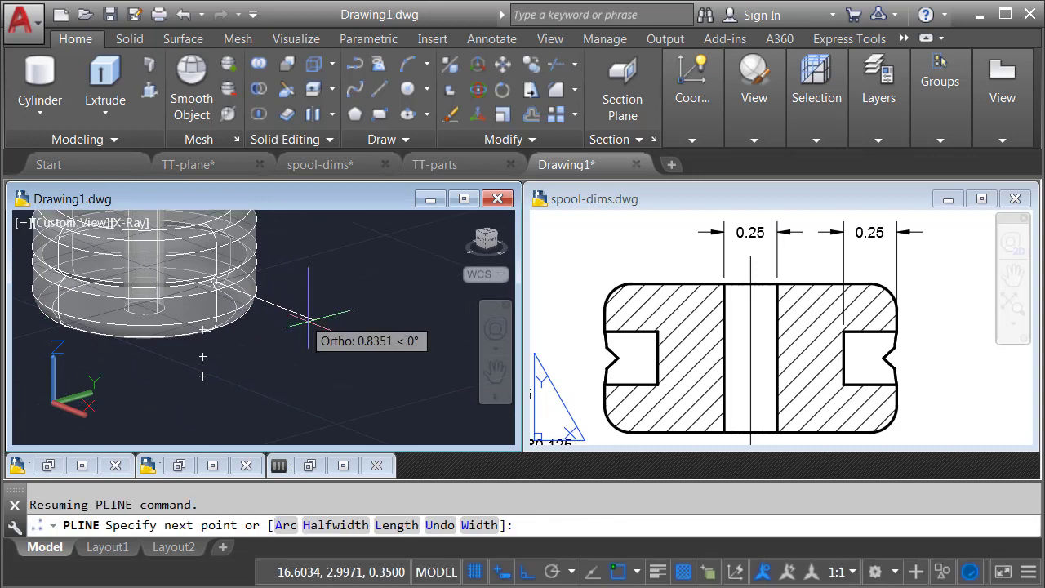
left_click(380, 357)
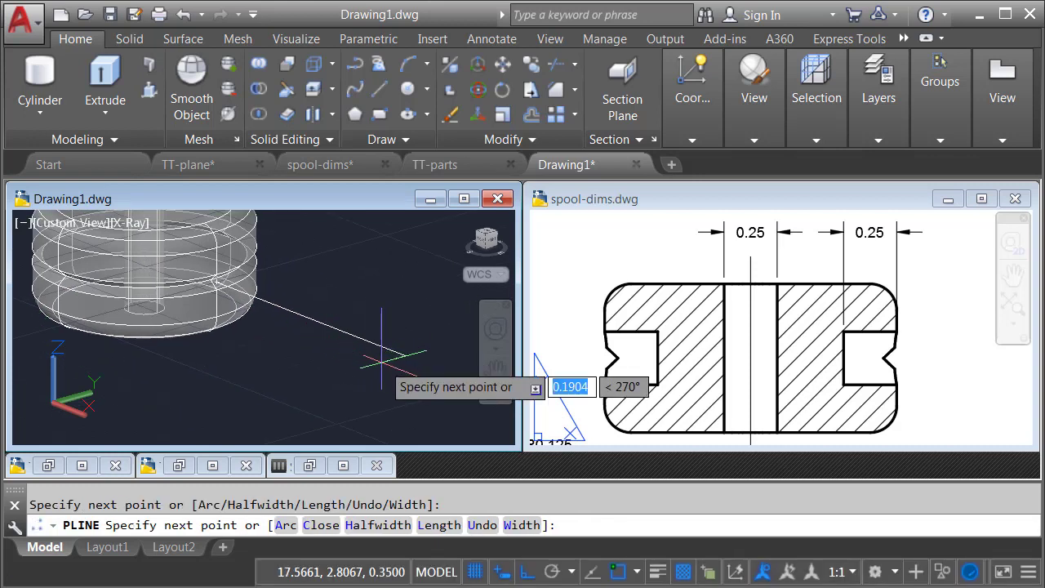
key("Escape")
mouse_move(269, 371)
middle_mouse_down()
mouse_move(284, 370)
mouse_move(236, 365)
mouse_move(306, 373)
mouse_move(346, 357)
mouse_move(303, 373)
mouse_move(282, 366)
middle_mouse_up()
left_click(224, 290)
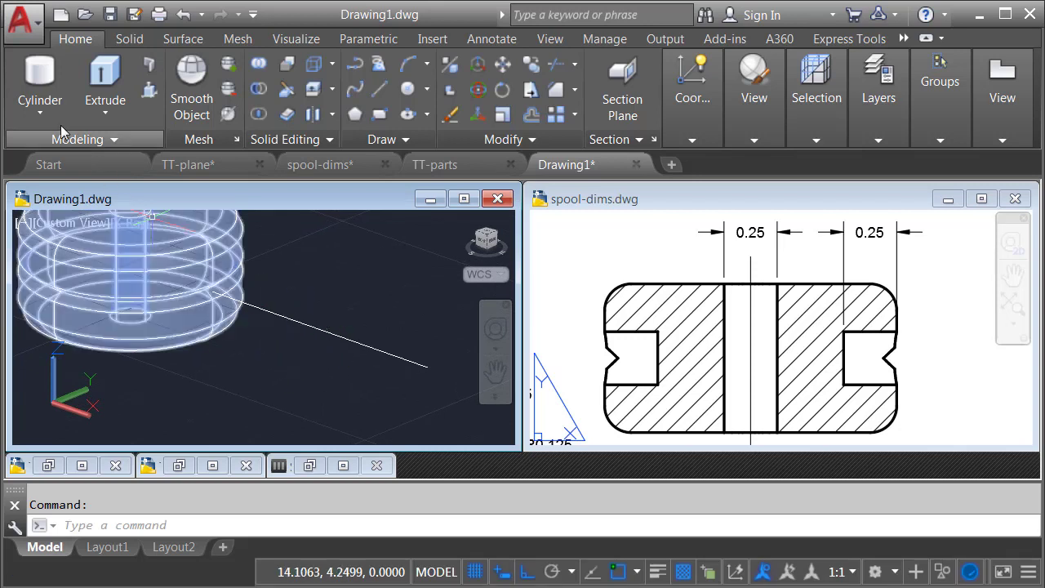
Step: Create a cylinder of diameter 0.25 centred on the guide polyline's inner end, with its axis ending at the polyline's outer end
left_click(37, 75)
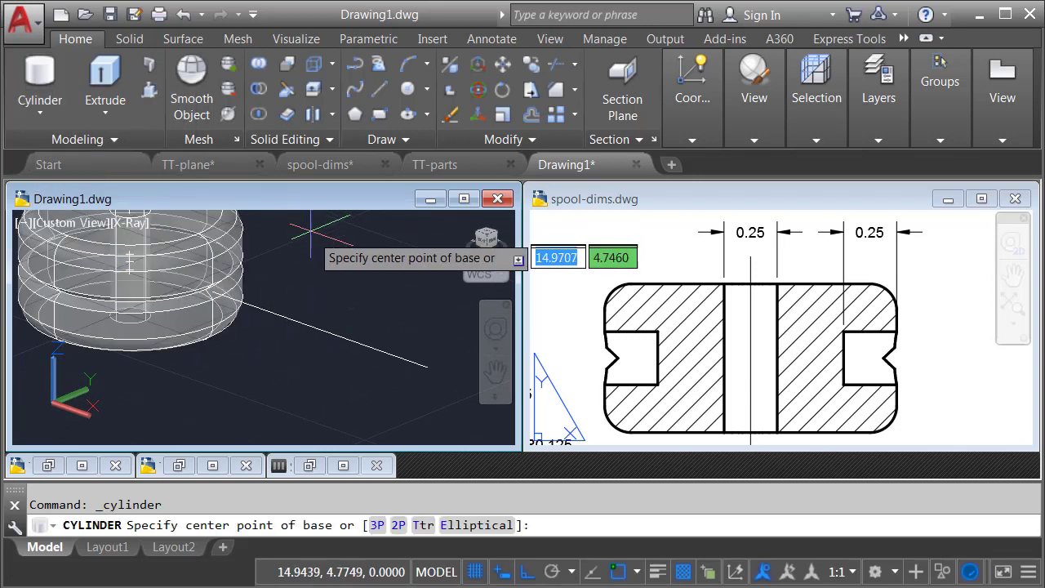
left_click(212, 290)
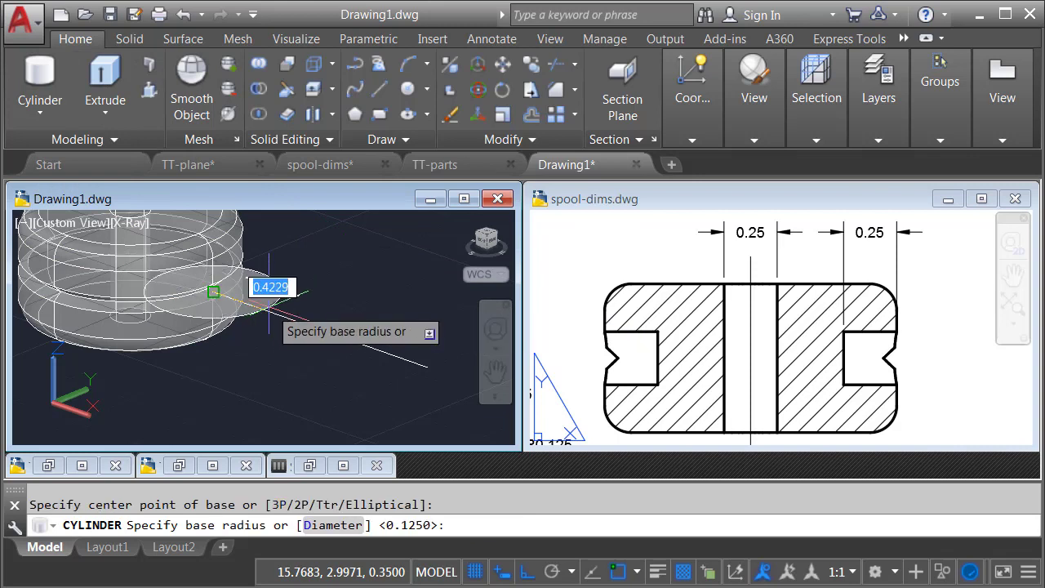
left_click(316, 524)
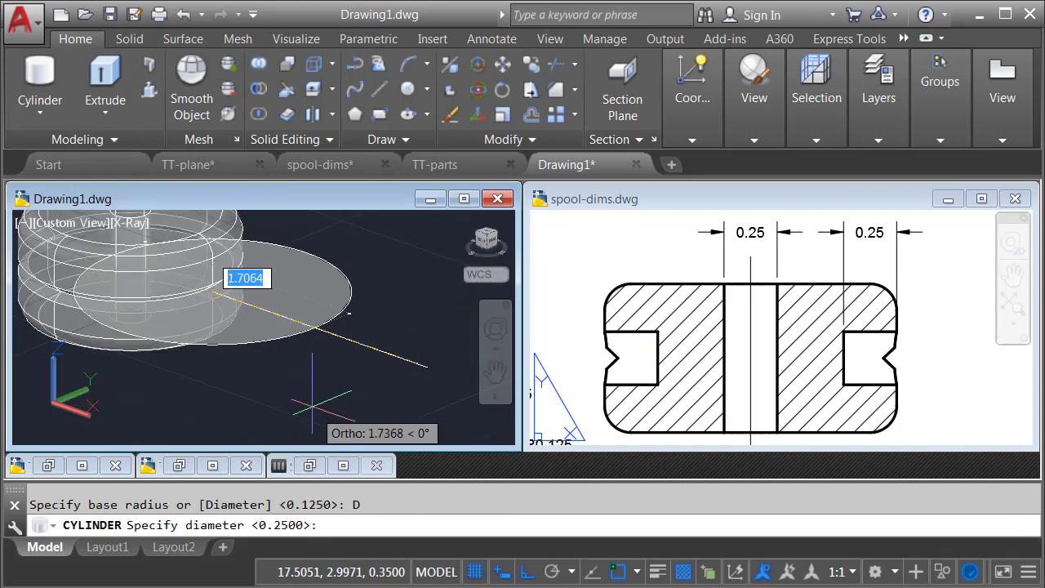
type(".")
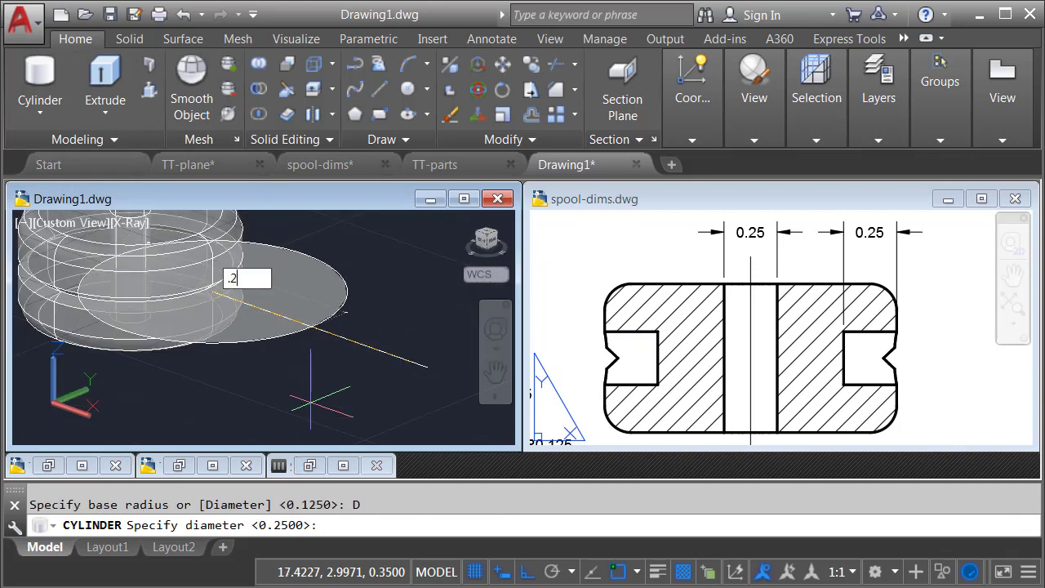
type("25")
key("Return")
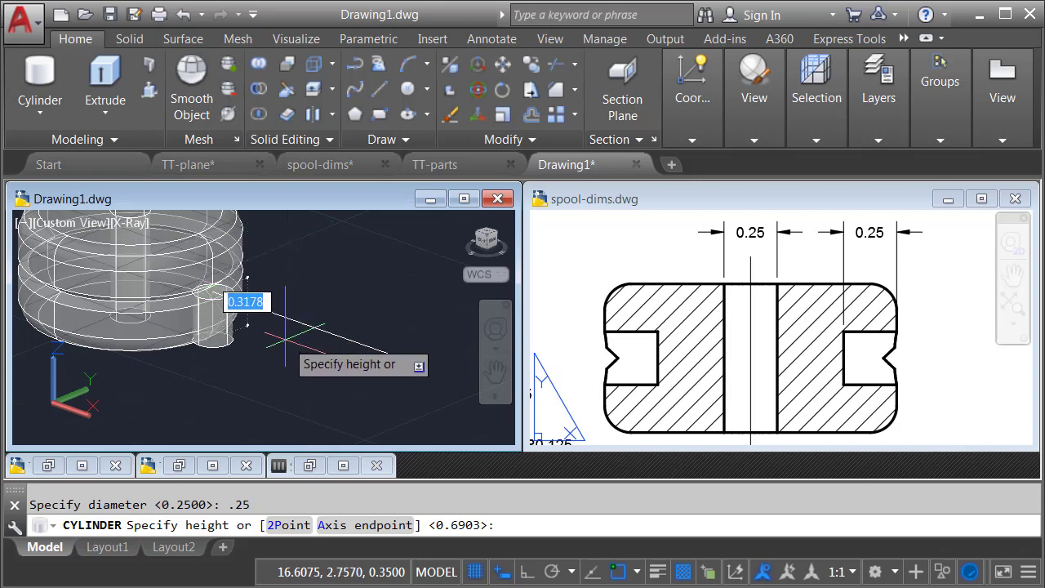
left_click(332, 527)
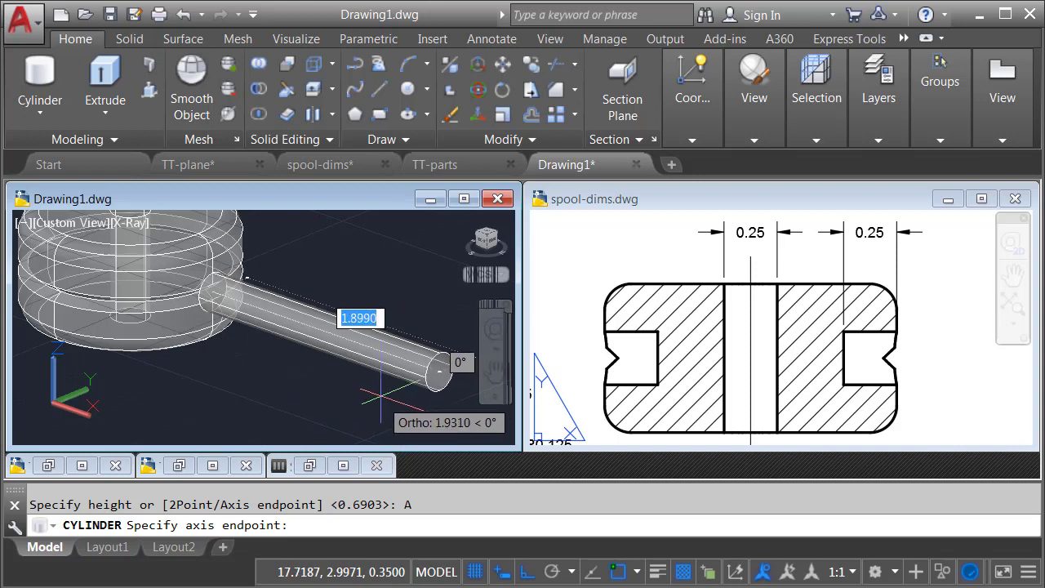
left_click(402, 360)
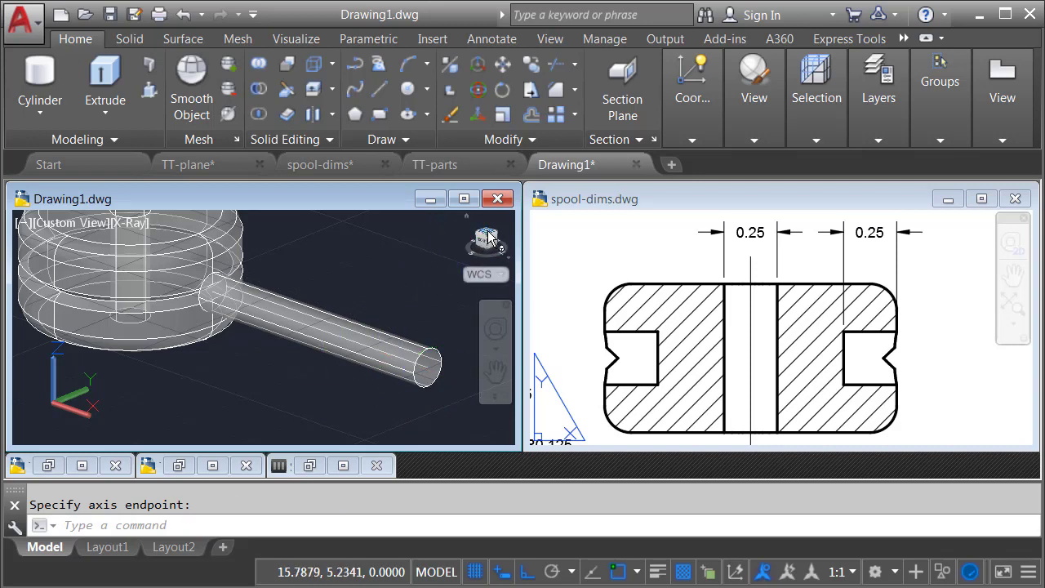
Step: Switch to the Top view and move the cylinder 0.25 along X toward the spool's centre, with Ortho on
left_click(487, 237)
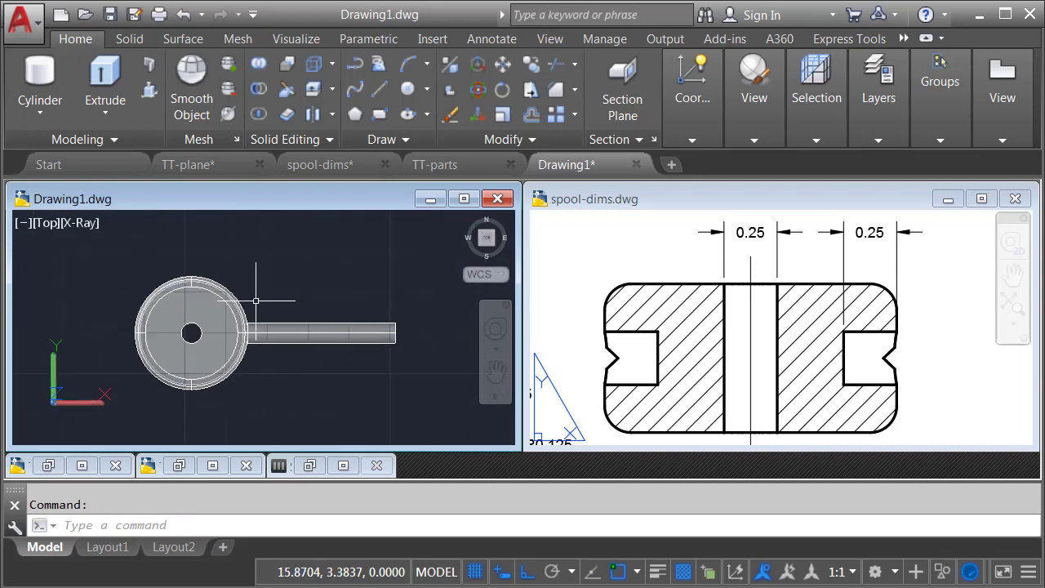
middle_click_drag(255, 300, 280, 280)
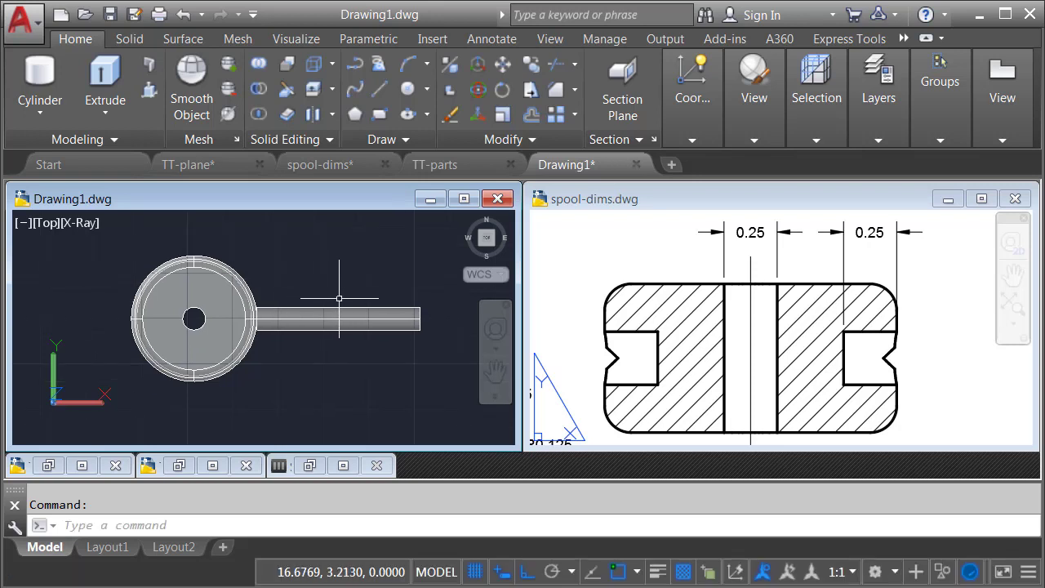
left_click(502, 64)
left_click(338, 304)
key("Return")
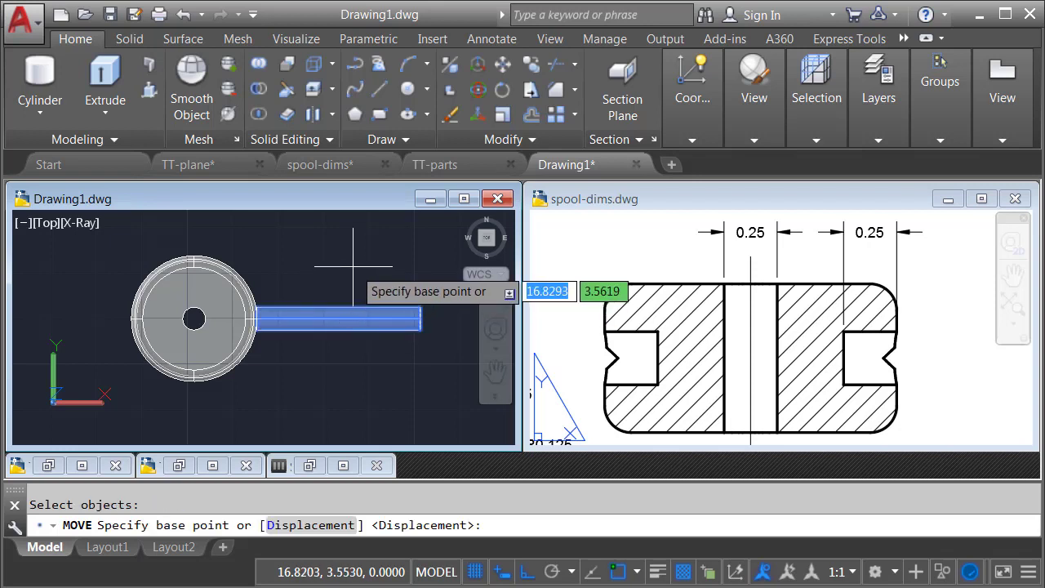
left_click(365, 260)
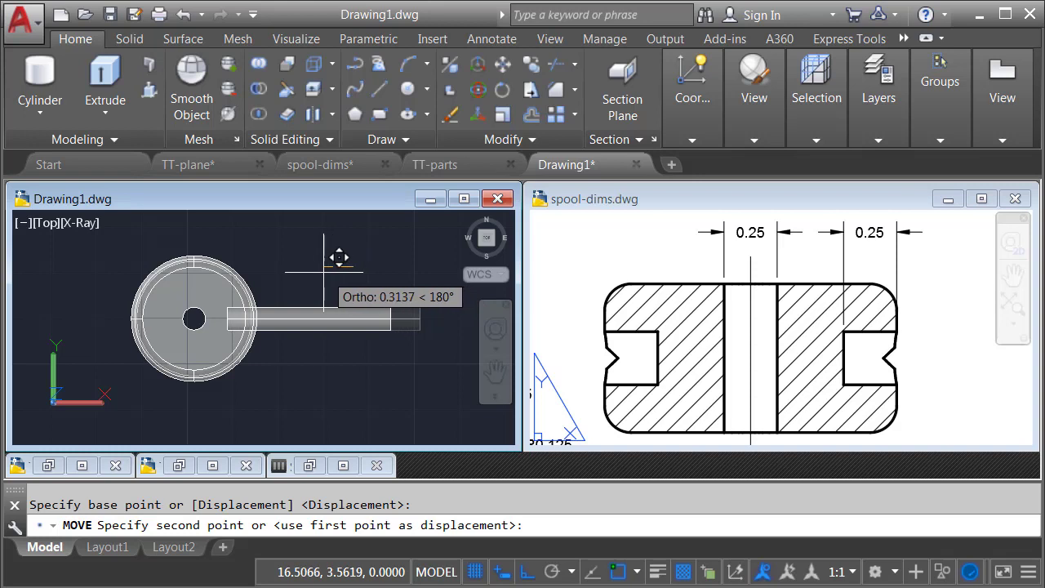
type(".2")
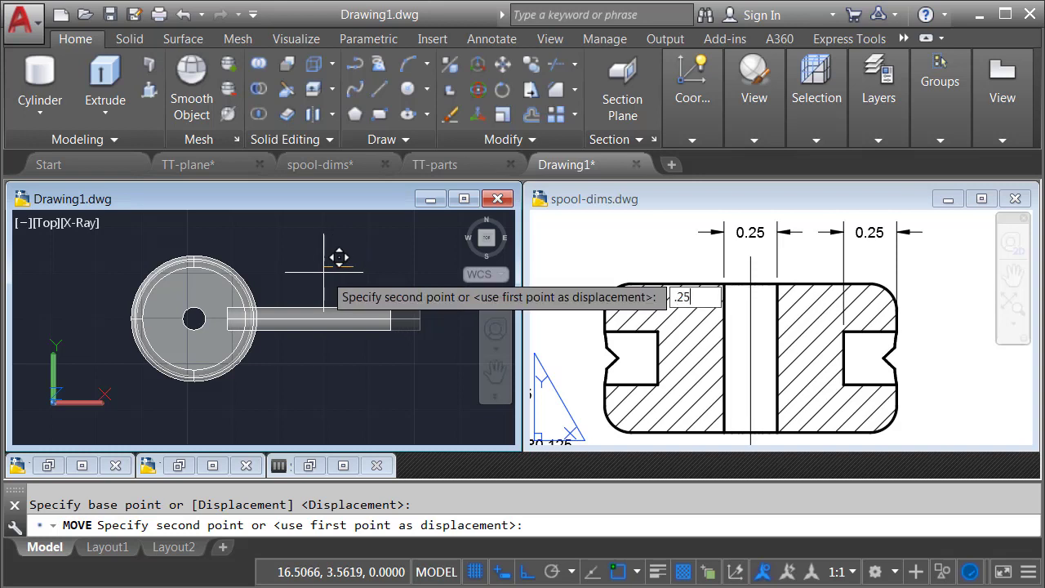
type("5")
key("Return")
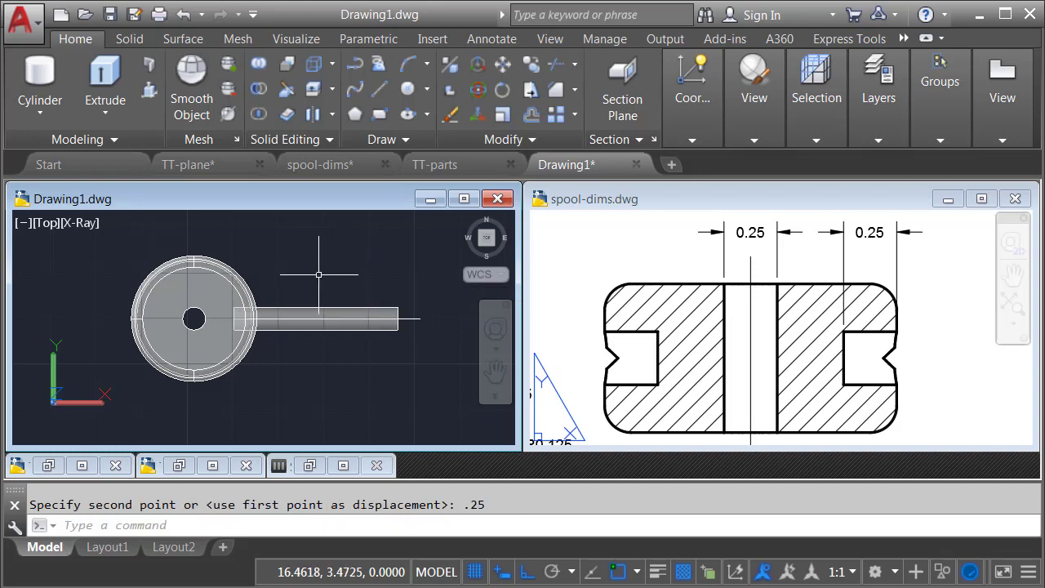
Step: Create a polar array of the cylinder about the spool's centre with 8 items filling 360 degrees
scroll(323, 272, "up", 1)
middle_click_drag(285, 277, 320, 279)
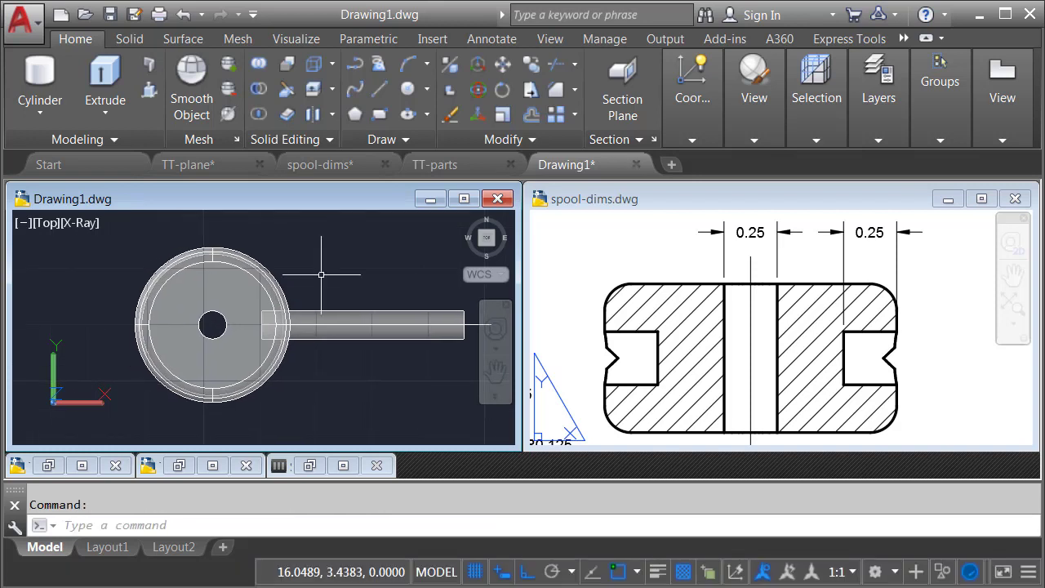
left_click(575, 116)
left_click(569, 228)
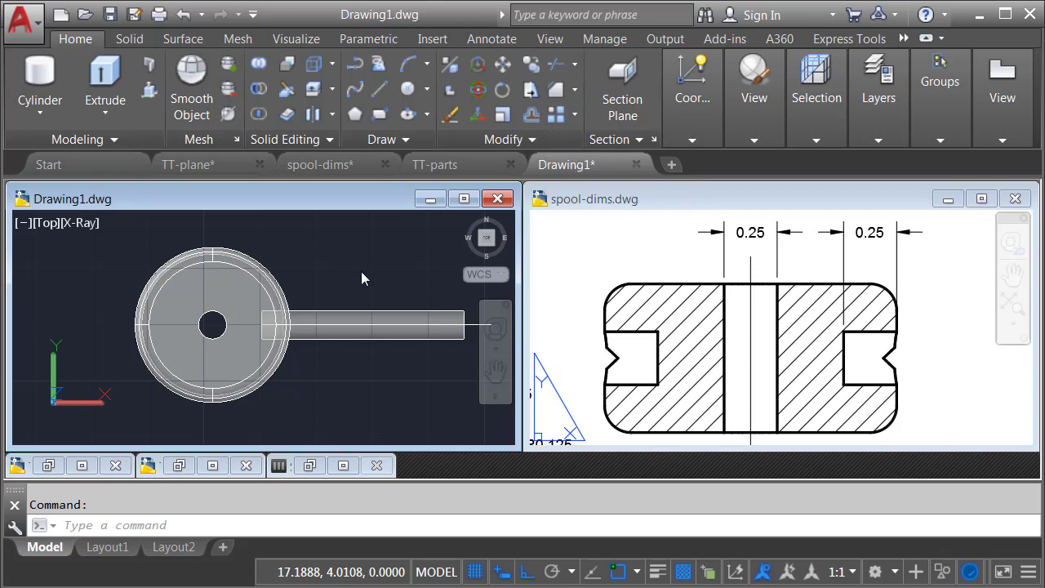
left_click(323, 312)
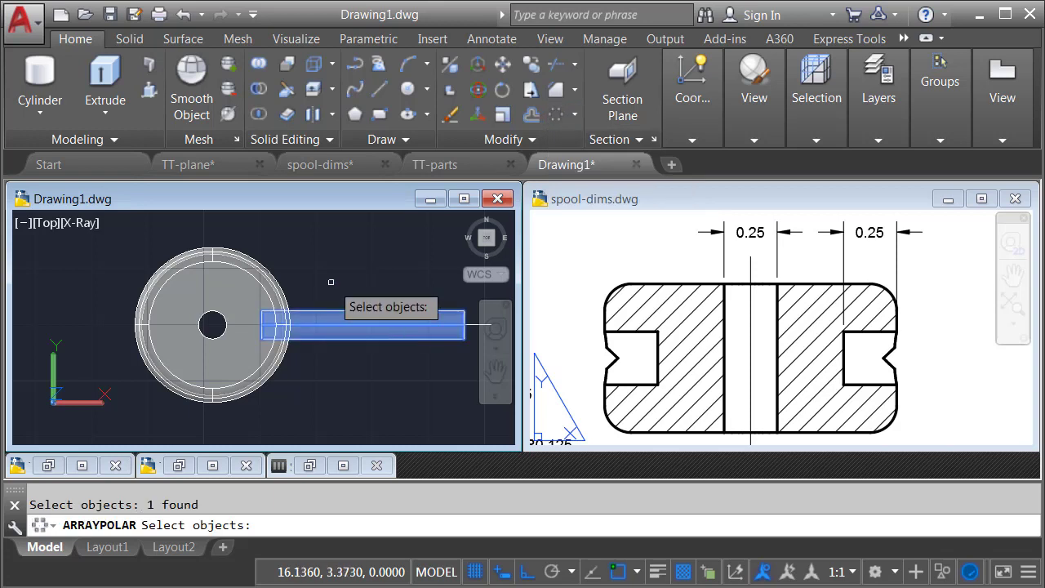
key("Return")
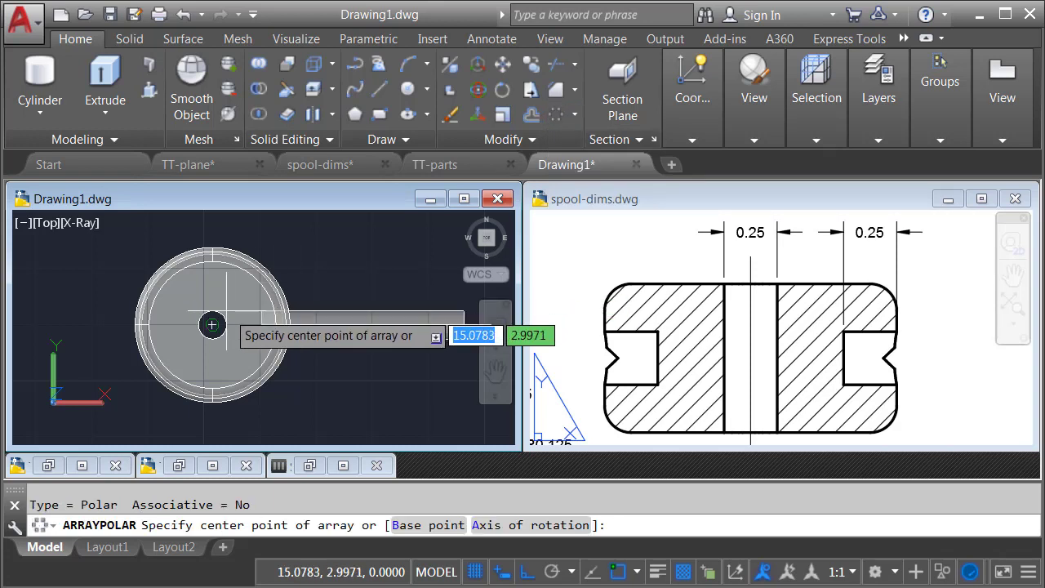
left_click(211, 325)
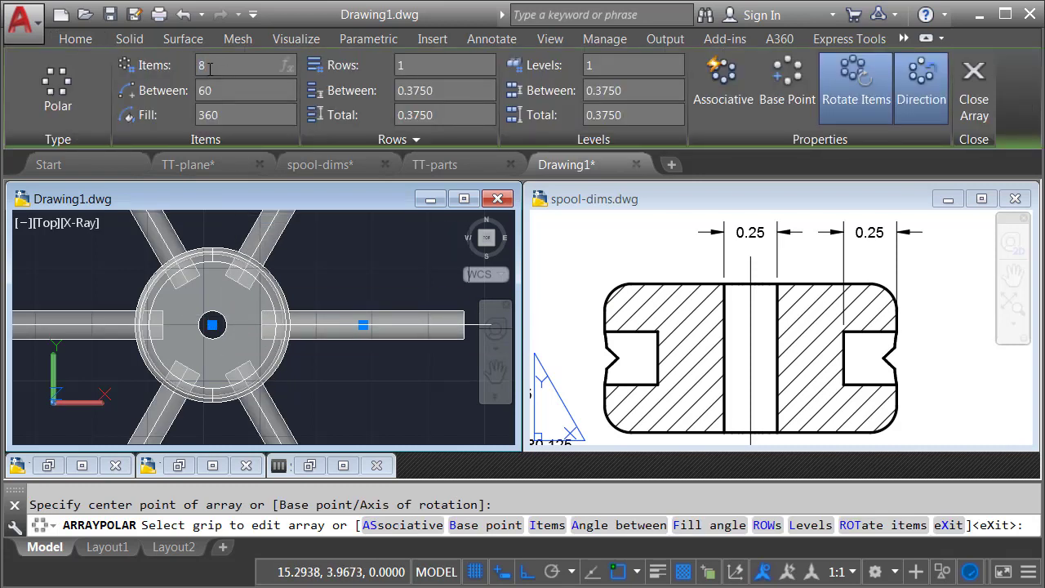
left_click(209, 69)
type("8")
key("Return")
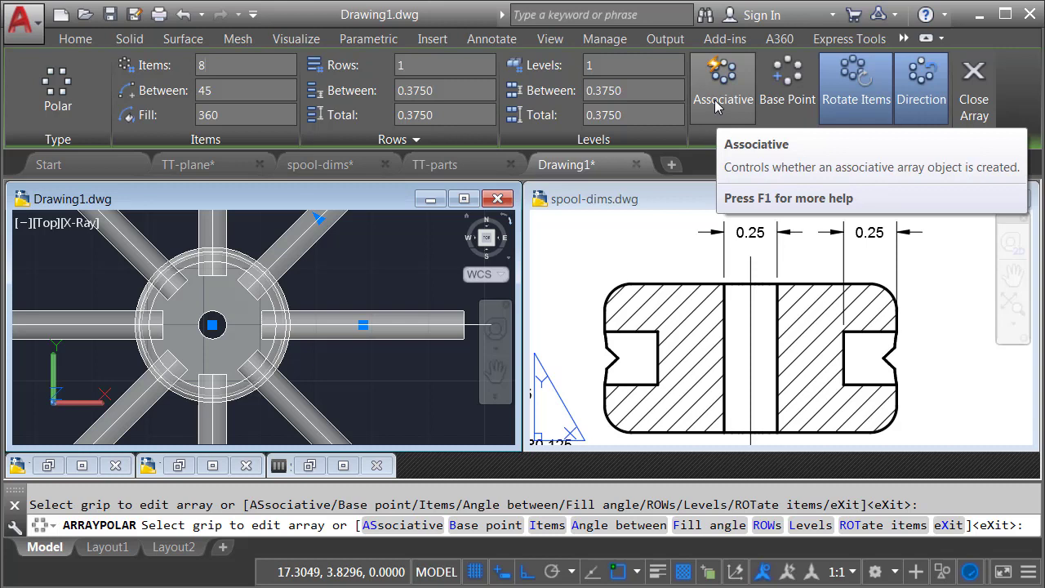
left_click(974, 82)
Step: Subtract all eight arrayed cylinders from the spool, picking them with a fence around the spool
scroll(351, 303, "down", 2)
middle_click_drag(350, 304, 336, 329)
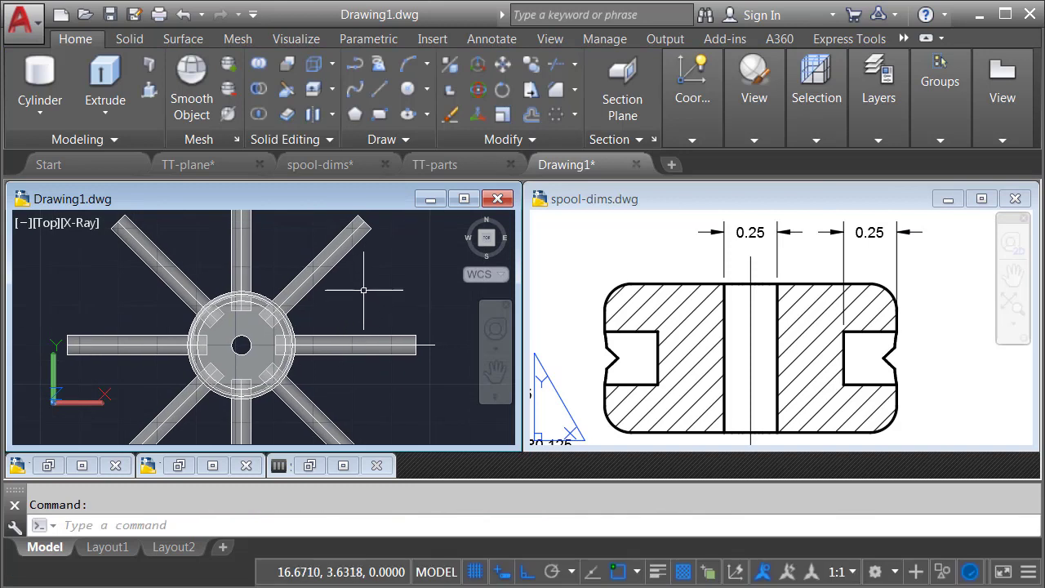
left_click(259, 96)
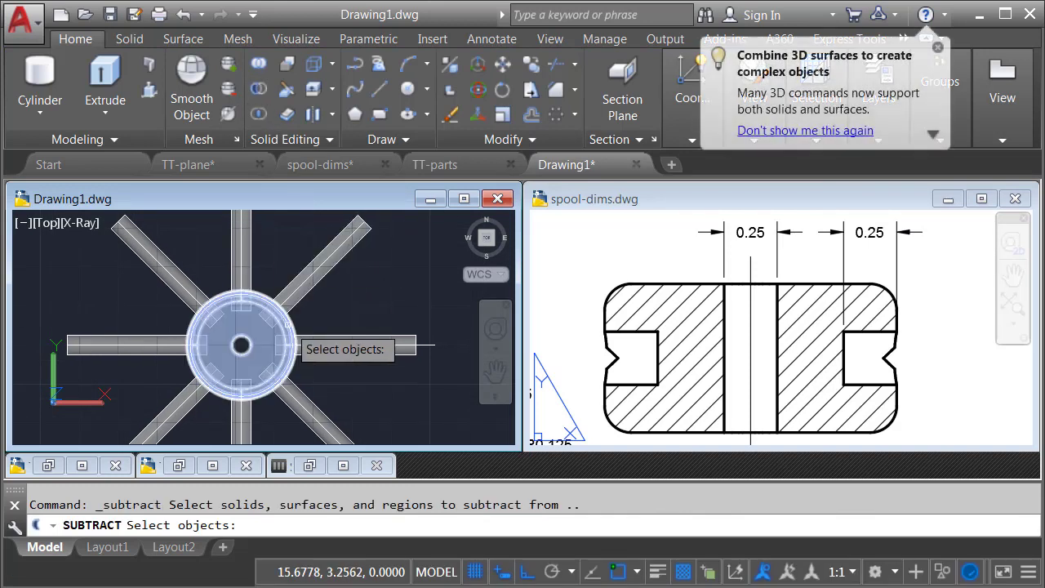
left_click(284, 322)
key("Return")
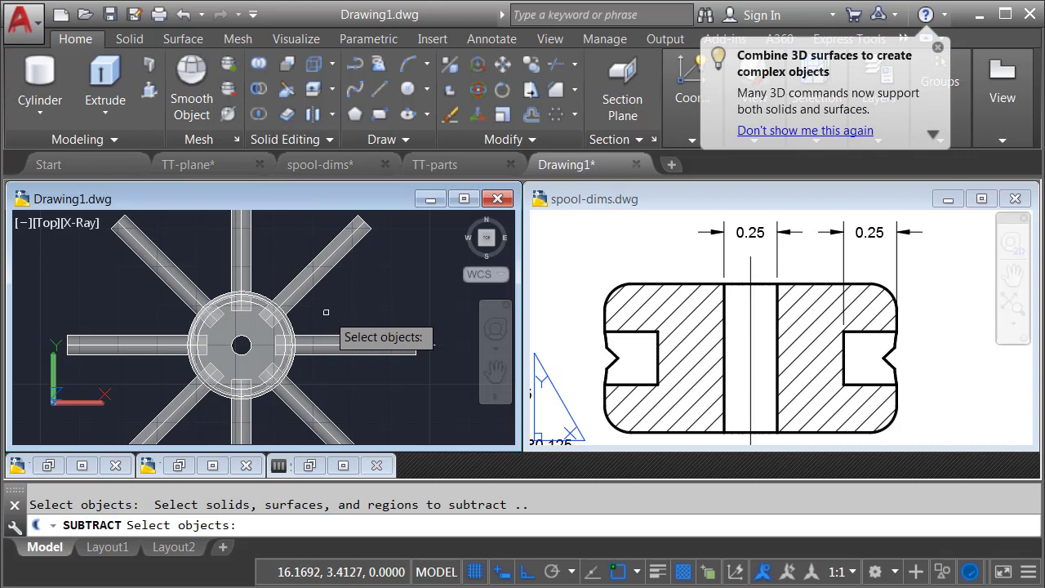
type("f")
key("Return")
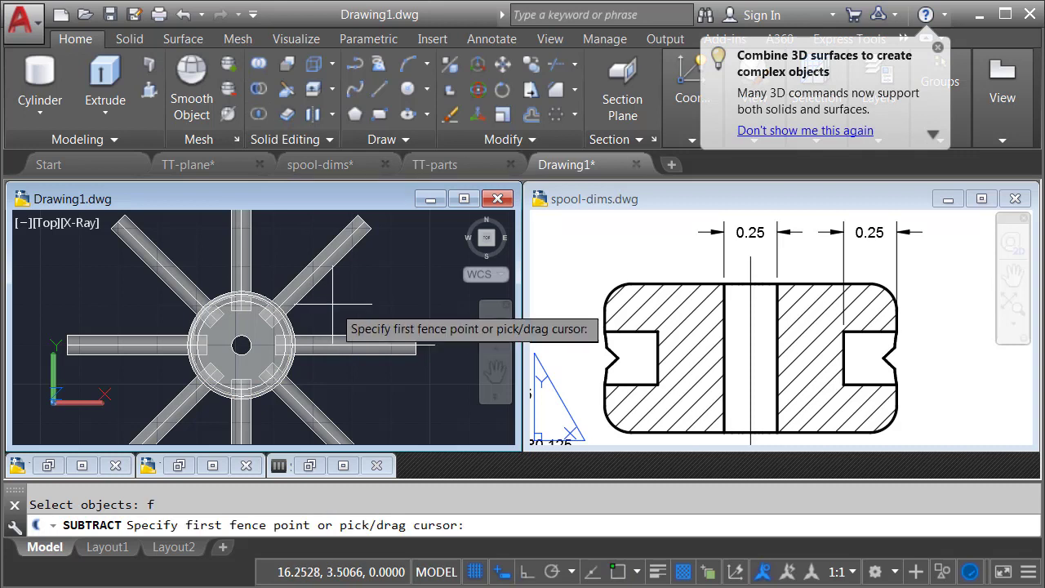
left_click(335, 302)
left_click(281, 255)
left_click(175, 256)
left_click(141, 314)
left_click(142, 371)
left_click(188, 417)
left_click(261, 433)
left_click(341, 405)
key("Return")
key("Return")
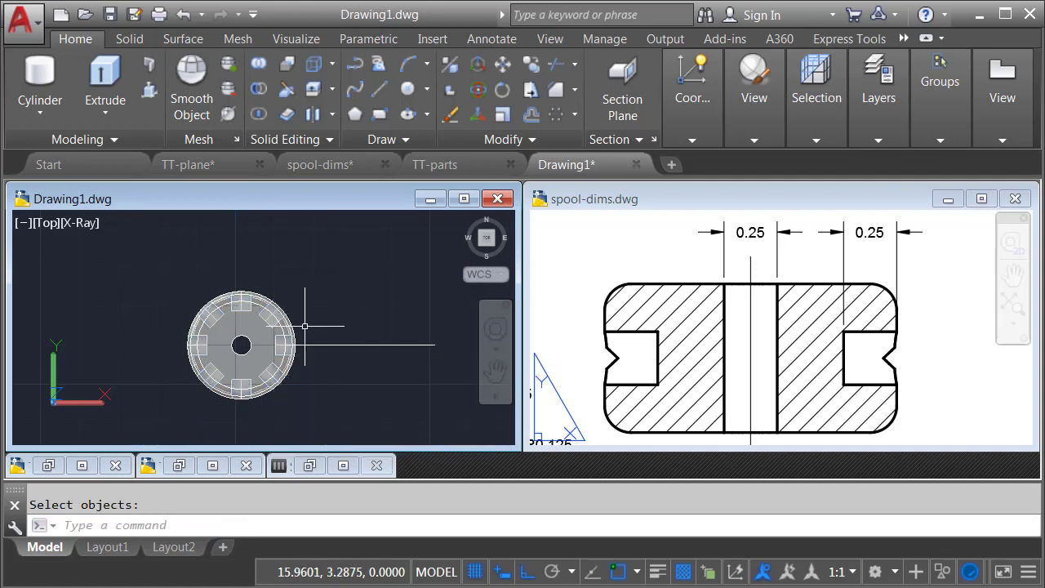
Step: Maximize the Drawing1 window and show the spool in an orbited view with the Conceptual visual style
scroll(239, 359, "up", 3)
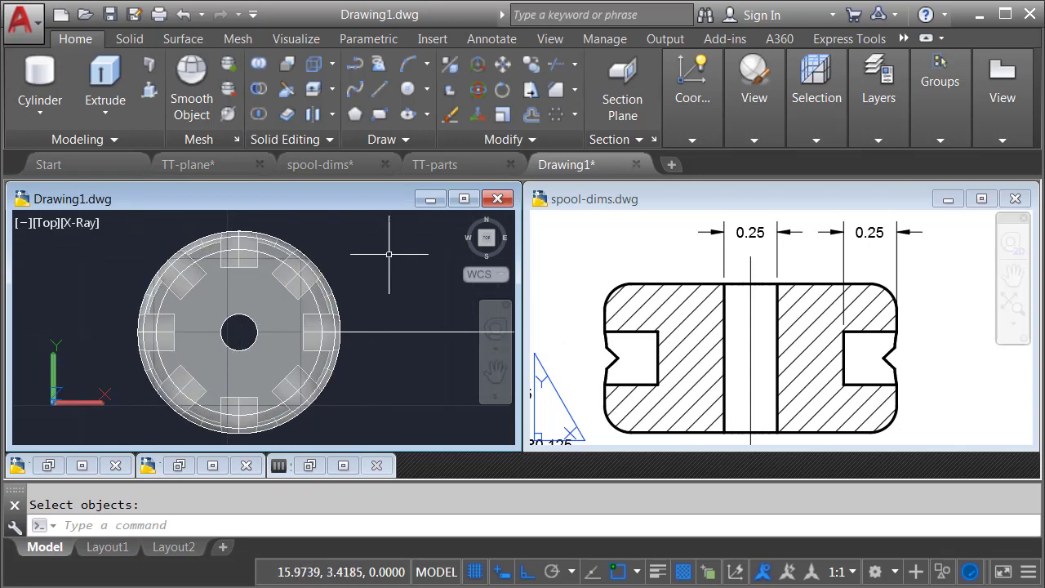
left_click(464, 200)
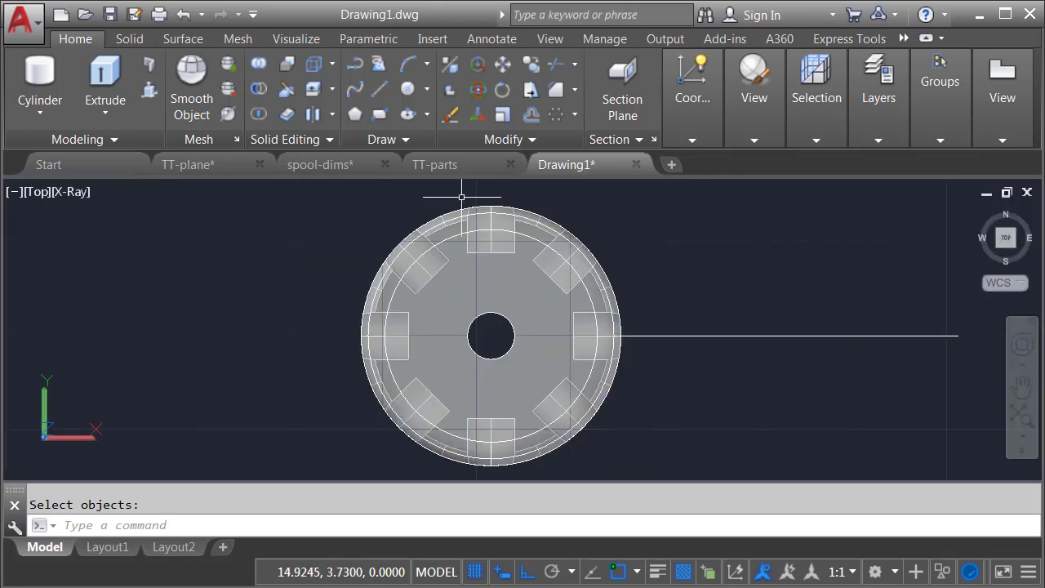
middle_click_drag(483, 387, 467, 286, "shift")
left_click(118, 193)
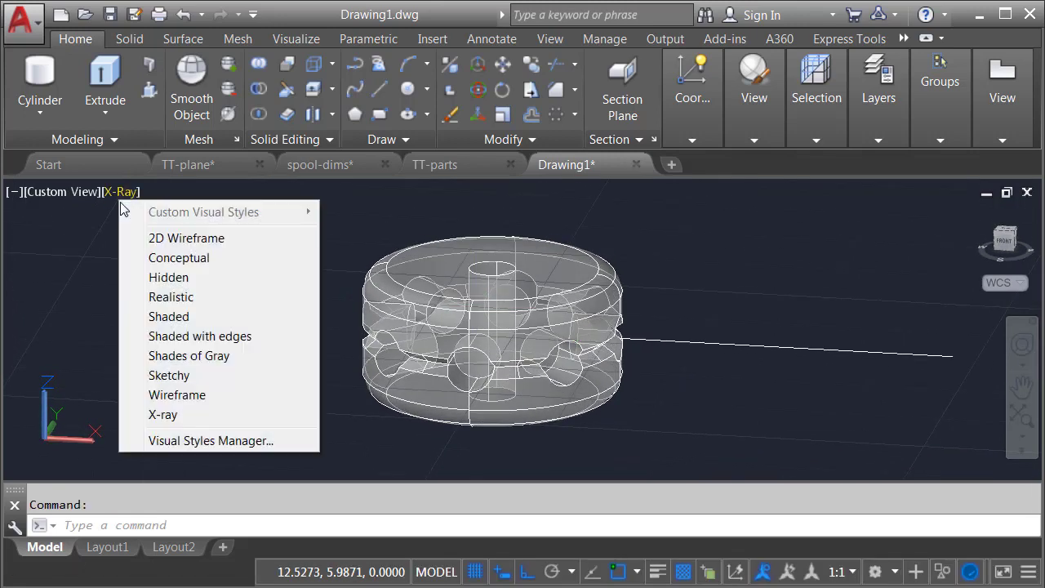
left_click(141, 258)
Step: Erase the guide polyline that extends outward from the spool's groove
mouse_move(275, 379)
middle_mouse_down("shift")
mouse_move(296, 389)
mouse_move(260, 380)
middle_mouse_up("shift")
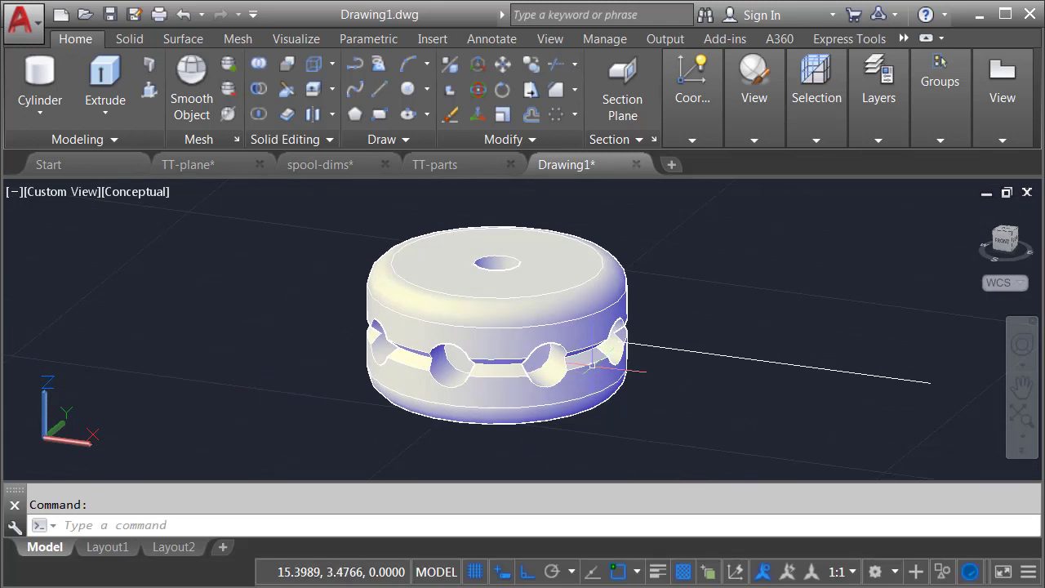
left_click(665, 348)
key("Delete")
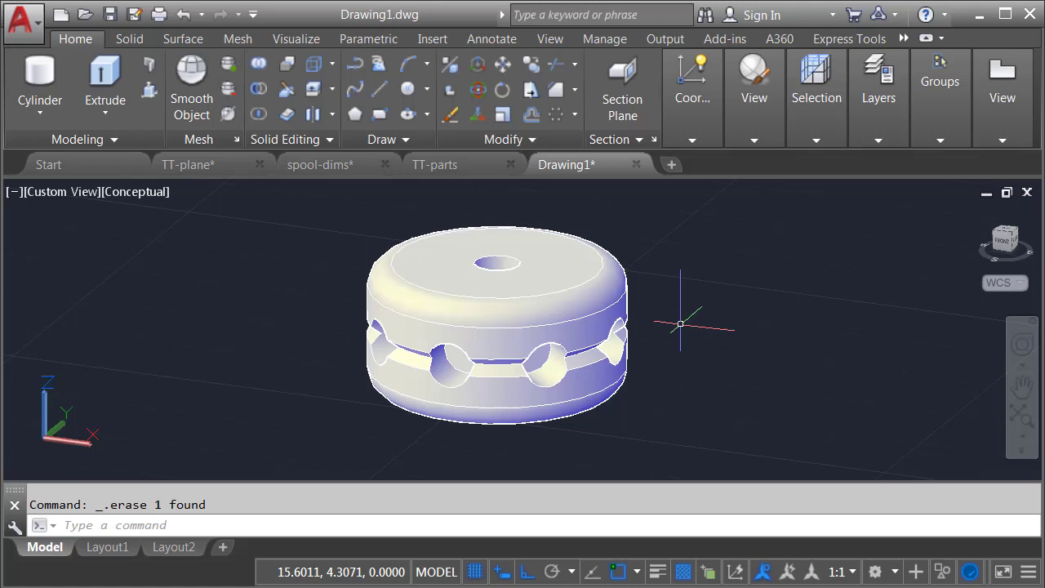
Step: Switch to TT-parts and look over the set of modelled toy parts
left_click(461, 165)
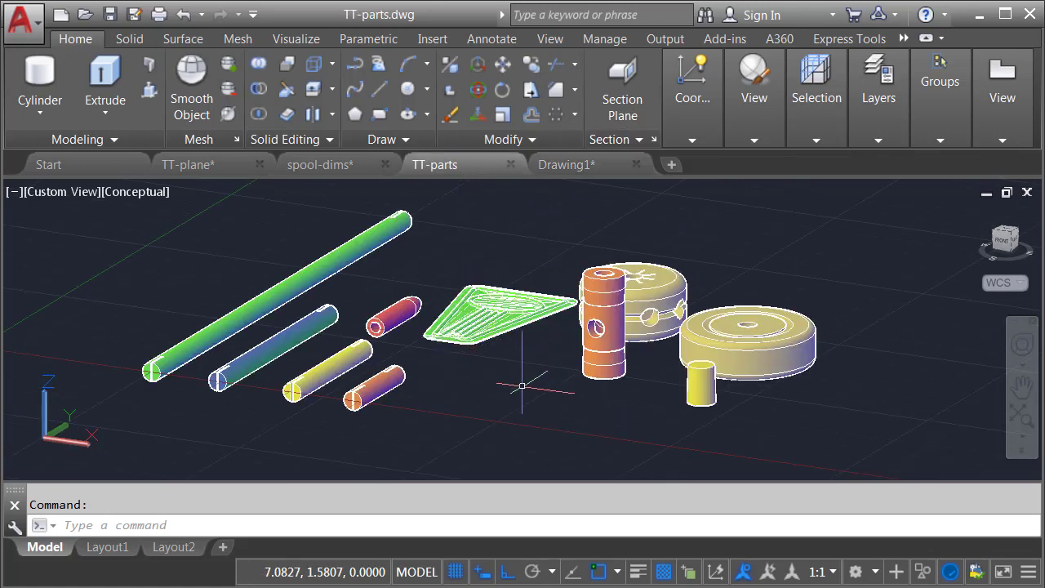
mouse_move(521, 386)
middle_mouse_down("shift")
mouse_move(484, 406)
mouse_move(518, 380)
middle_mouse_up("shift")
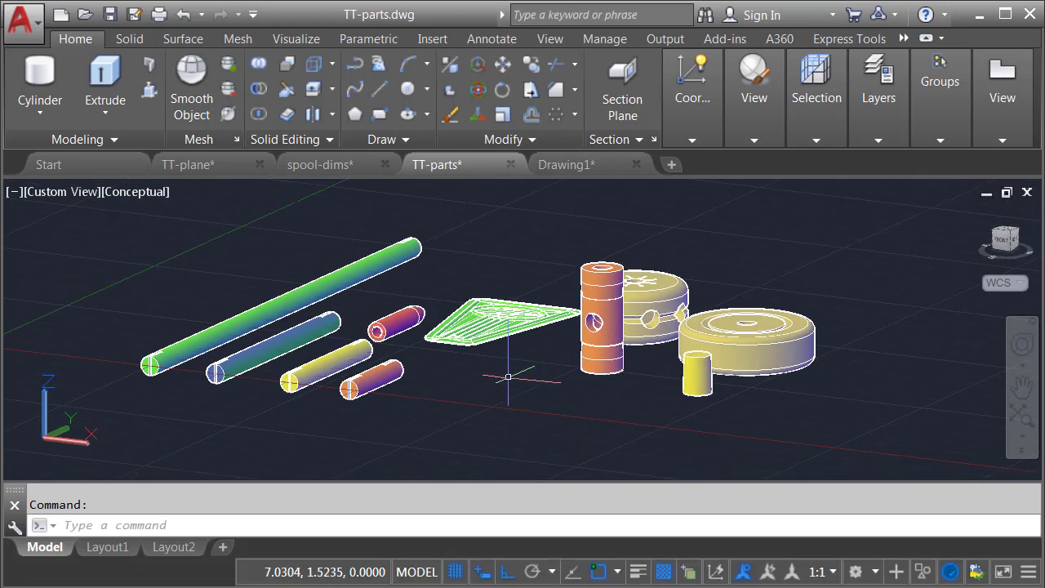
Step: Switch to TT-plane and render the assembled toy plane from its original viewpoint
left_click(208, 166)
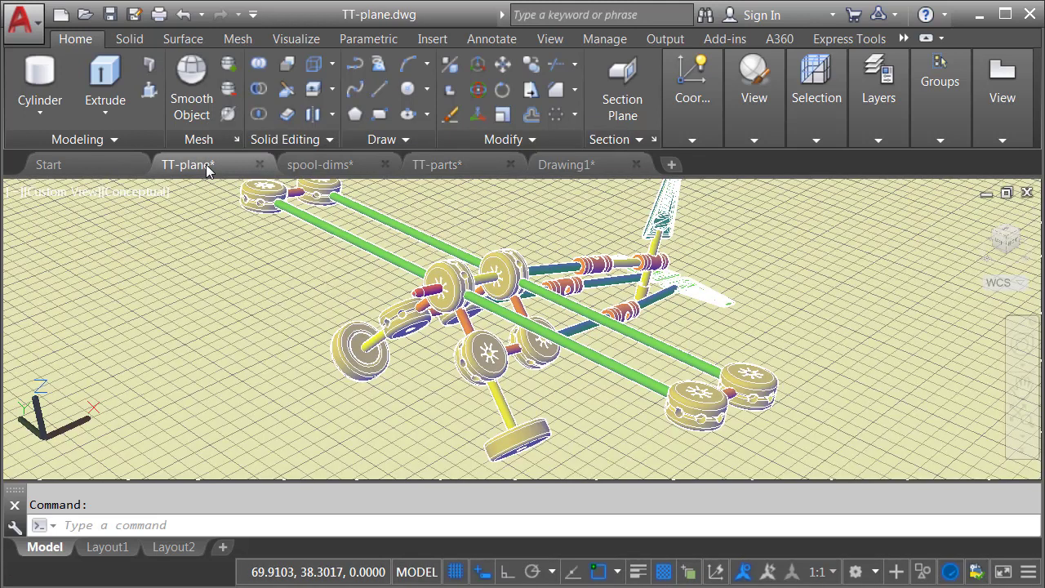
mouse_move(519, 431)
middle_mouse_down("shift")
mouse_move(441, 400)
mouse_move(460, 422)
mouse_move(539, 434)
middle_mouse_up("shift")
key("ctrl+z")
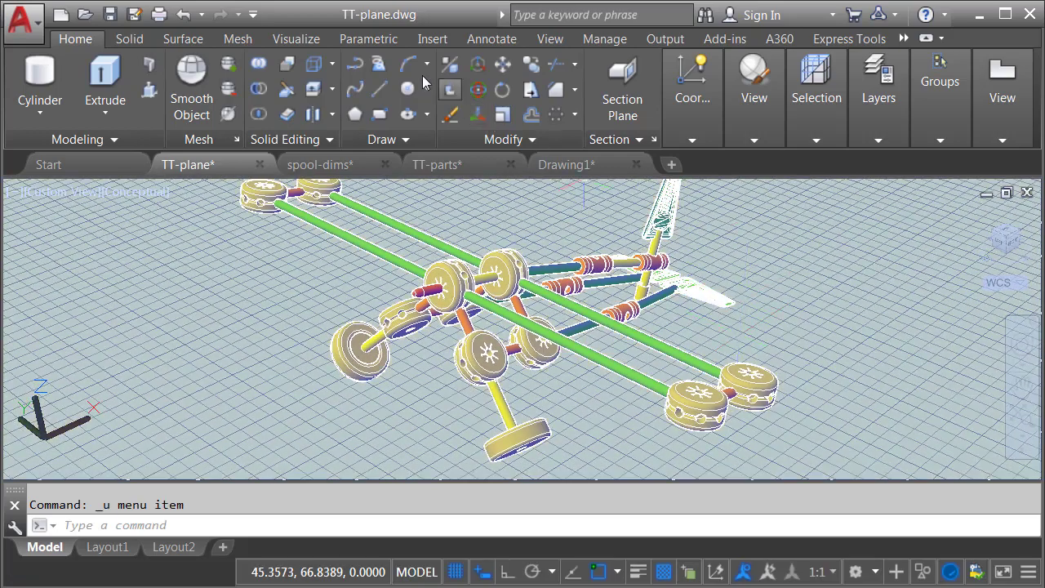
left_click(309, 41)
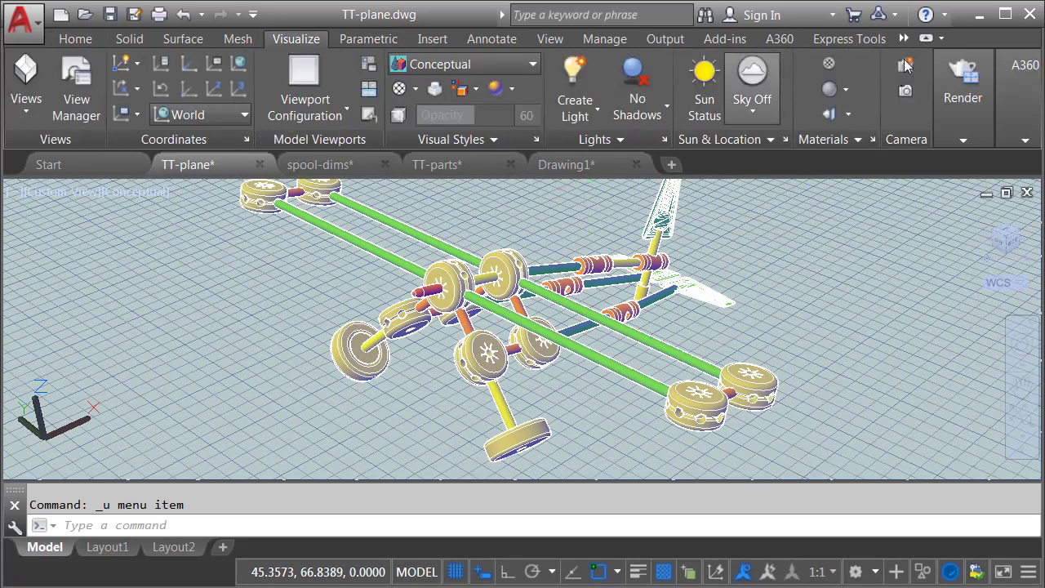
left_click(961, 72)
left_click(967, 168)
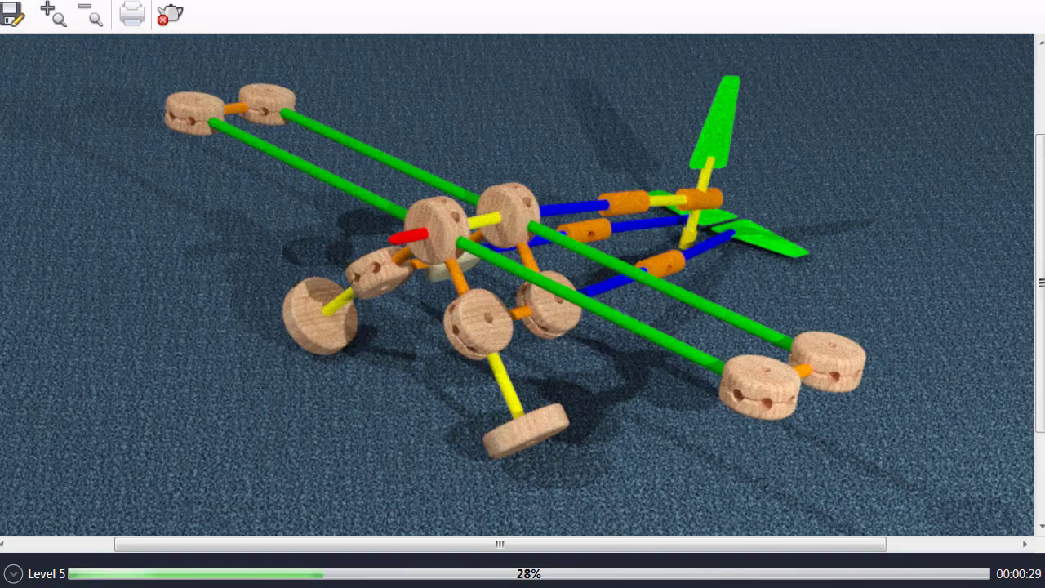